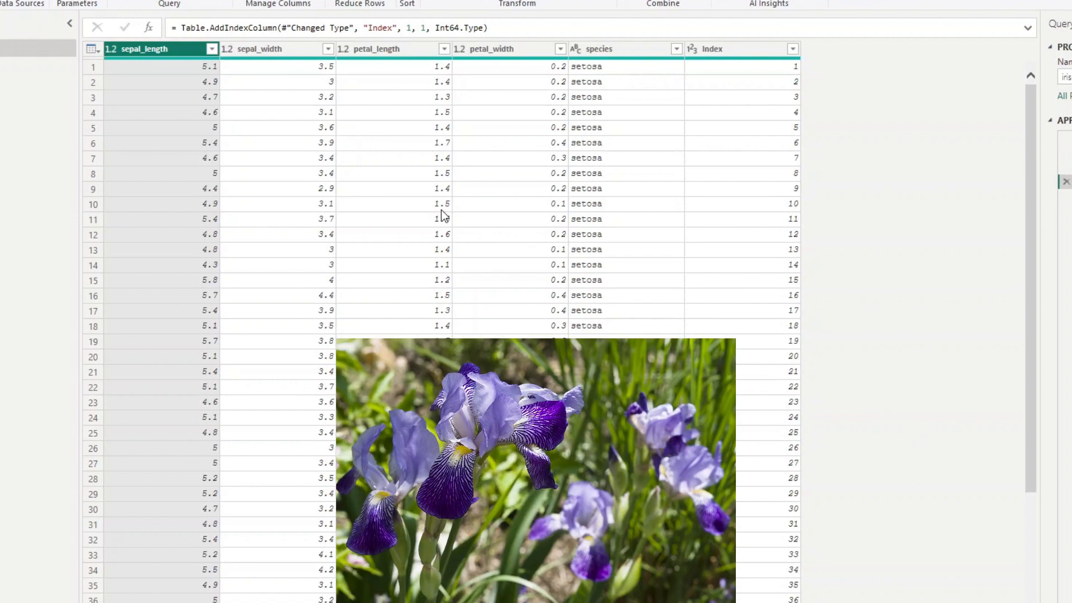
Check which distinct values the species column contains in its filter list, without applying a filter
left_click(654, 51)
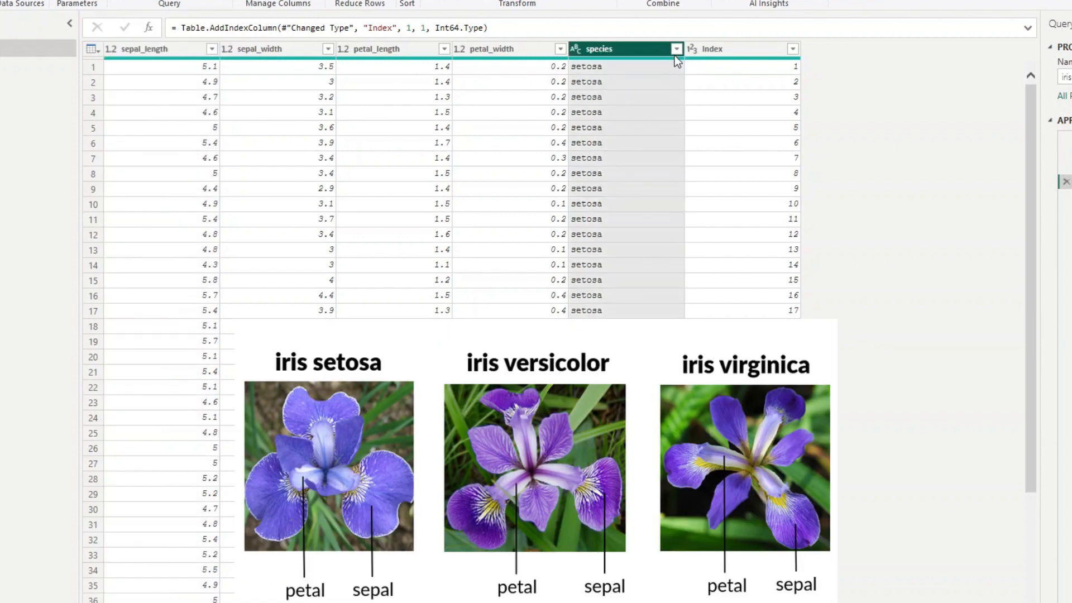
left_click(677, 49)
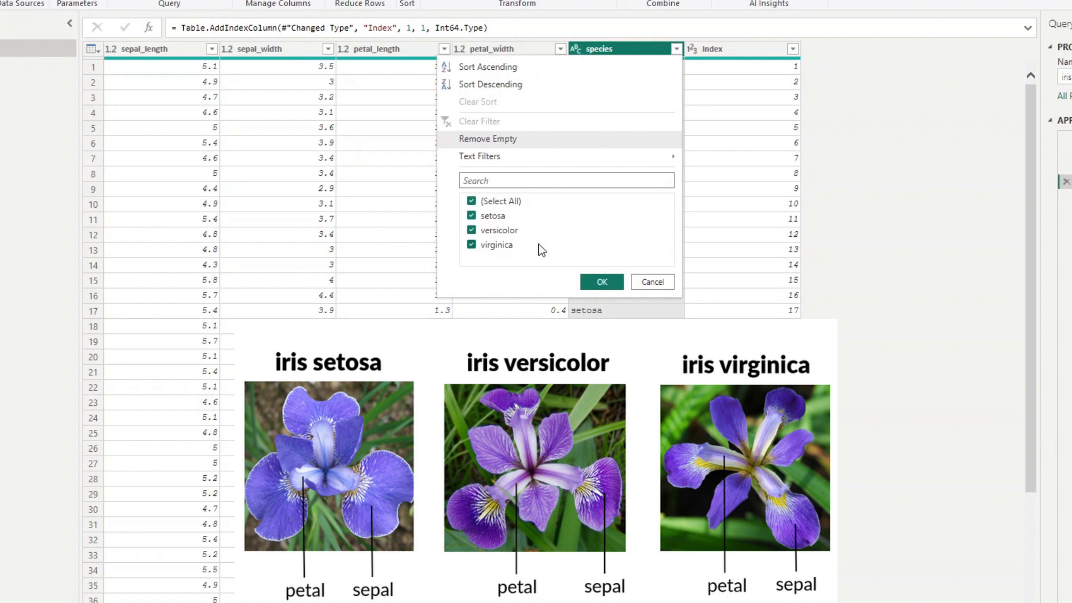
left_click(653, 281)
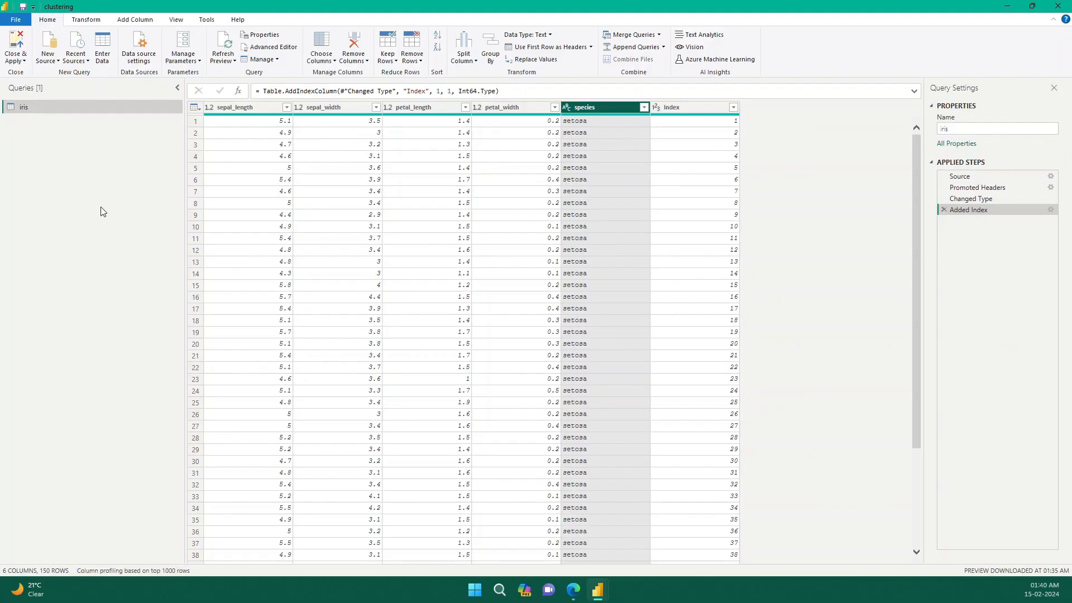
Switch to the Edge browser and search the web for "iris dataset"
left_click(578, 595)
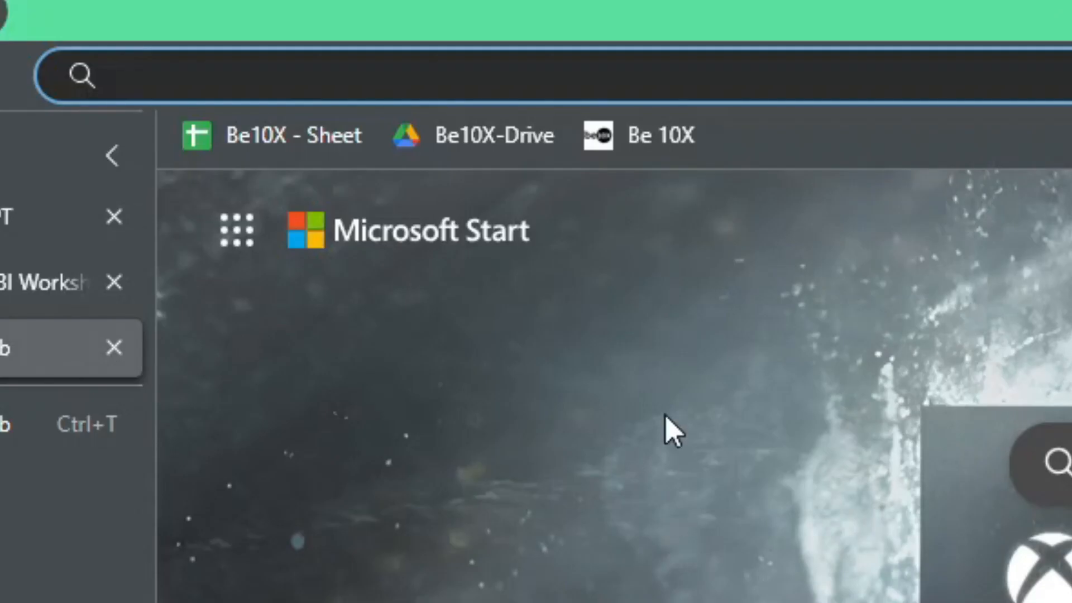
type("iris")
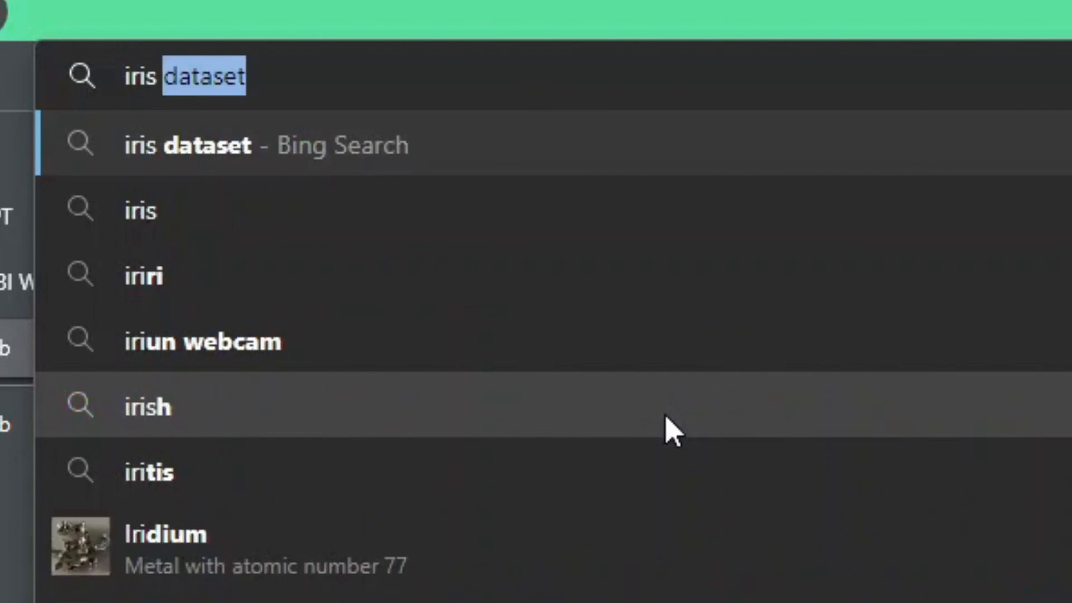
type(" dataset")
key("Return")
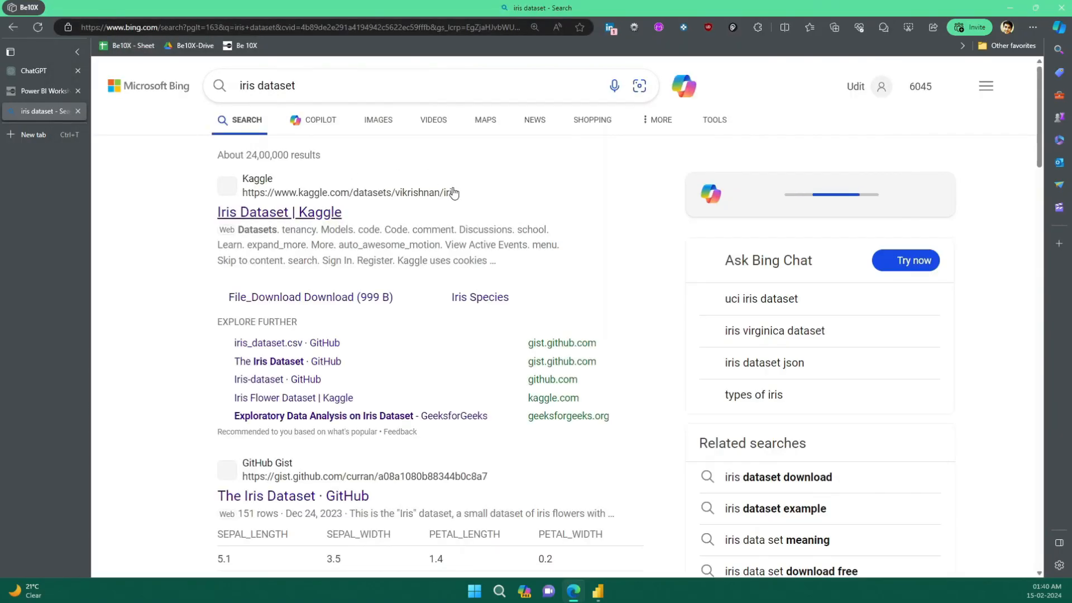
Open the GitHub Gist result The Iris Dataset and show the raw version of its iris.csv file
scroll(474, 168, "down", 2)
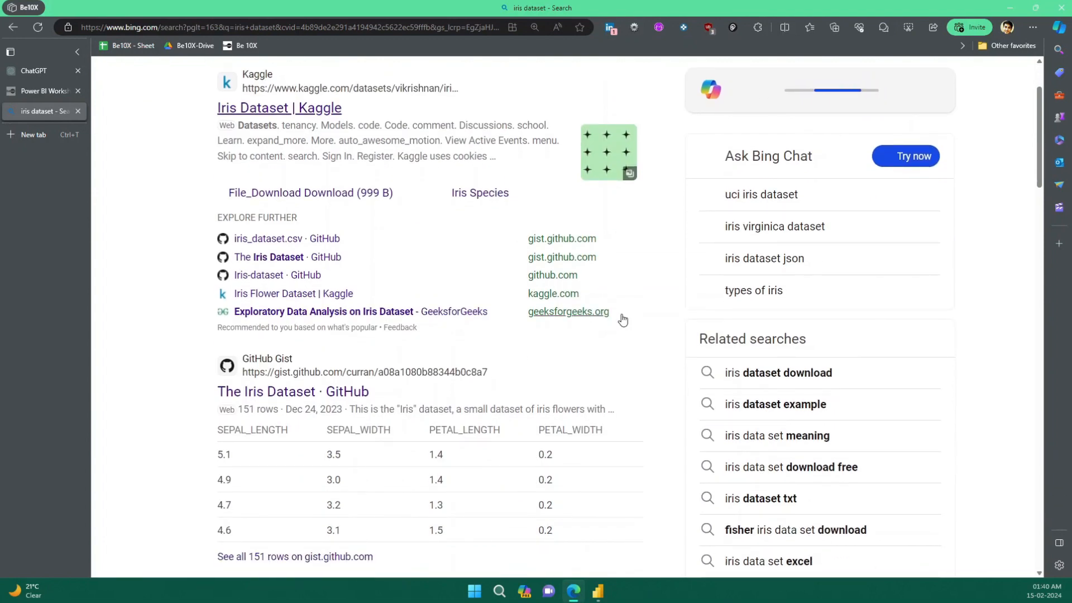
scroll(642, 341, "up", 2)
scroll(657, 446, "down", 2)
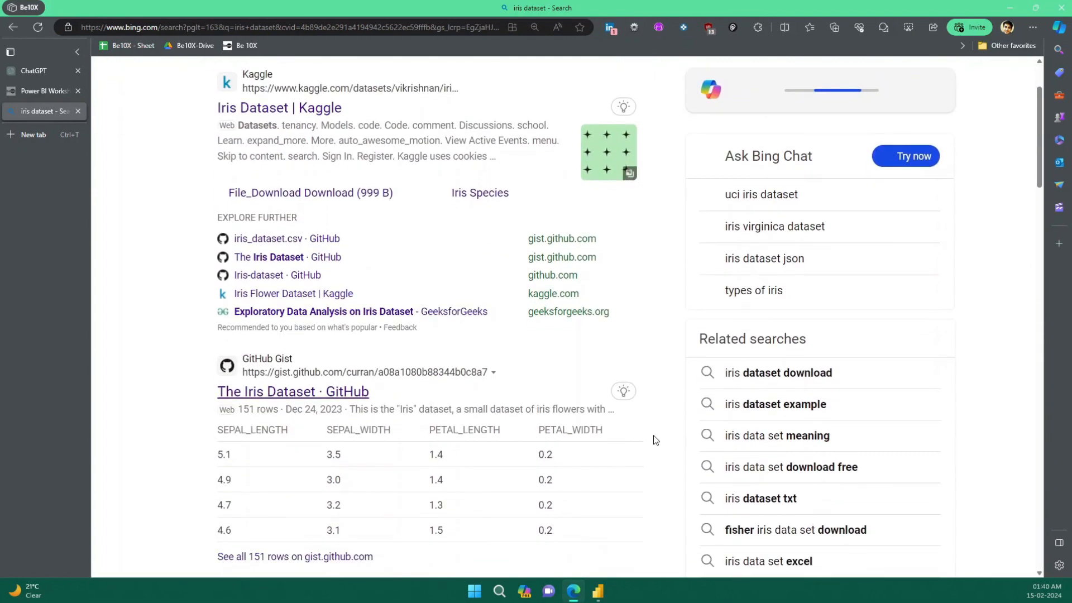
left_click(360, 393)
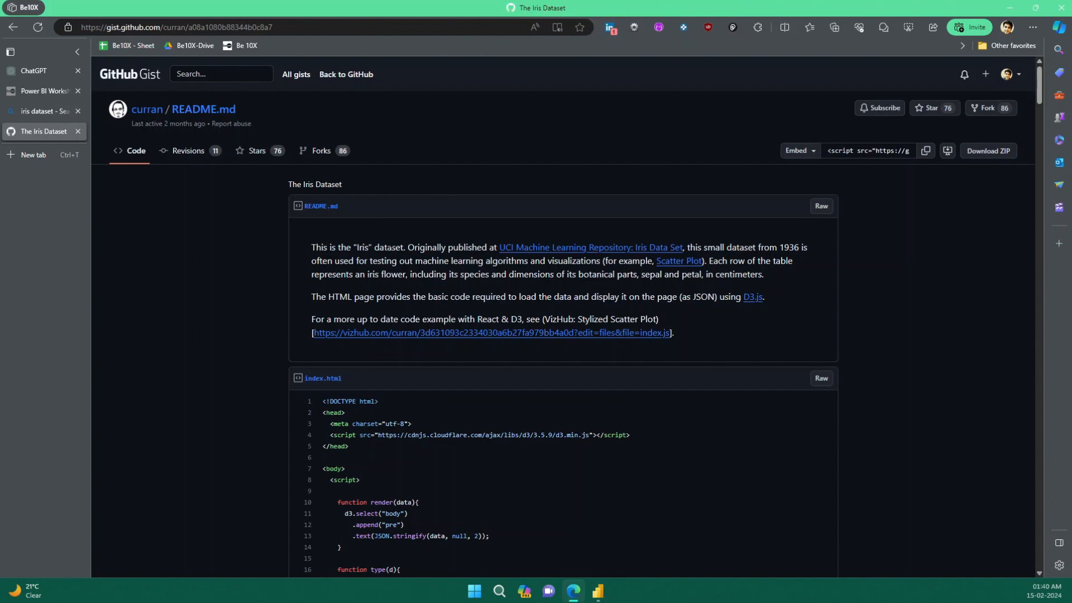
scroll(468, 257, "down", 10)
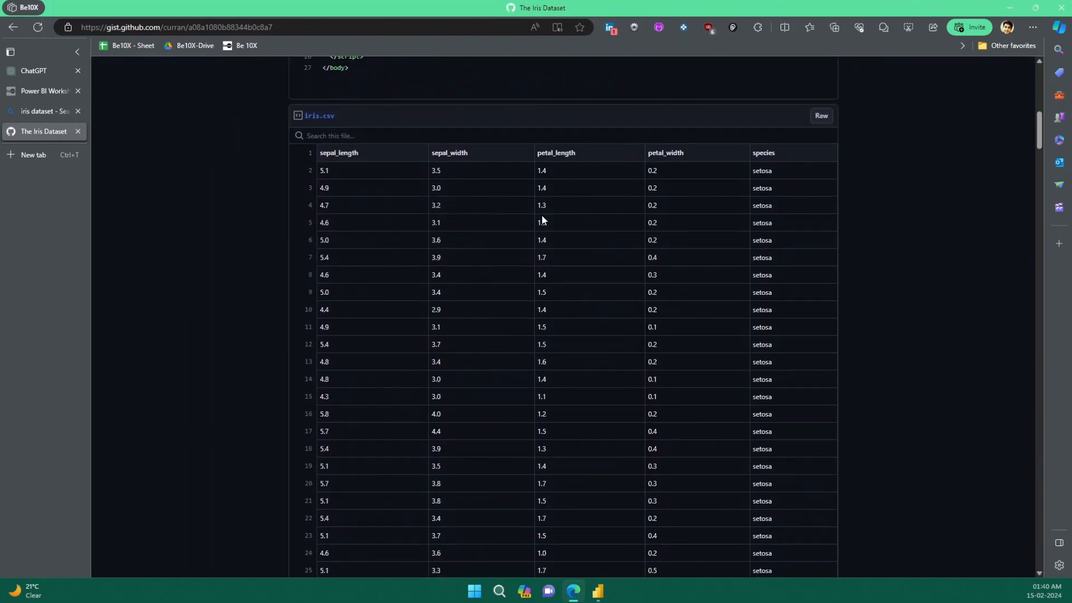
left_click(819, 120)
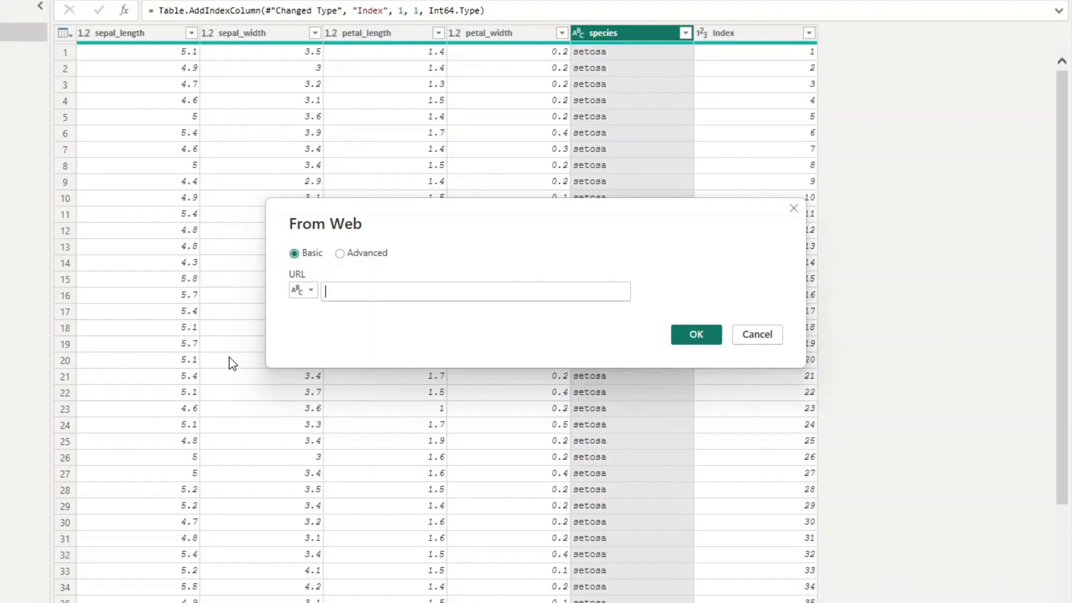
Back in Power Query Editor, import the raw iris.csv gist URL as a basic web source with comma as the delimiter
type("https://gist.githubusercontent.com/curran/a08a1080b88344b0c8a7/raw/0e7a9b0a5d22642a06d3d5b9bcbad9890c8ee534/iris.csv")
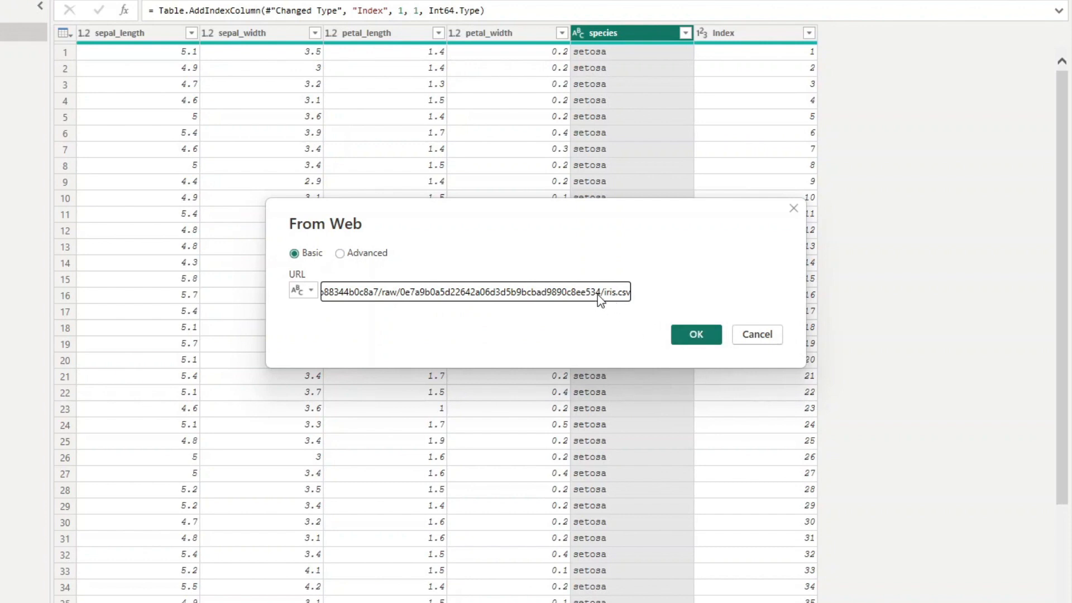
left_click(687, 341)
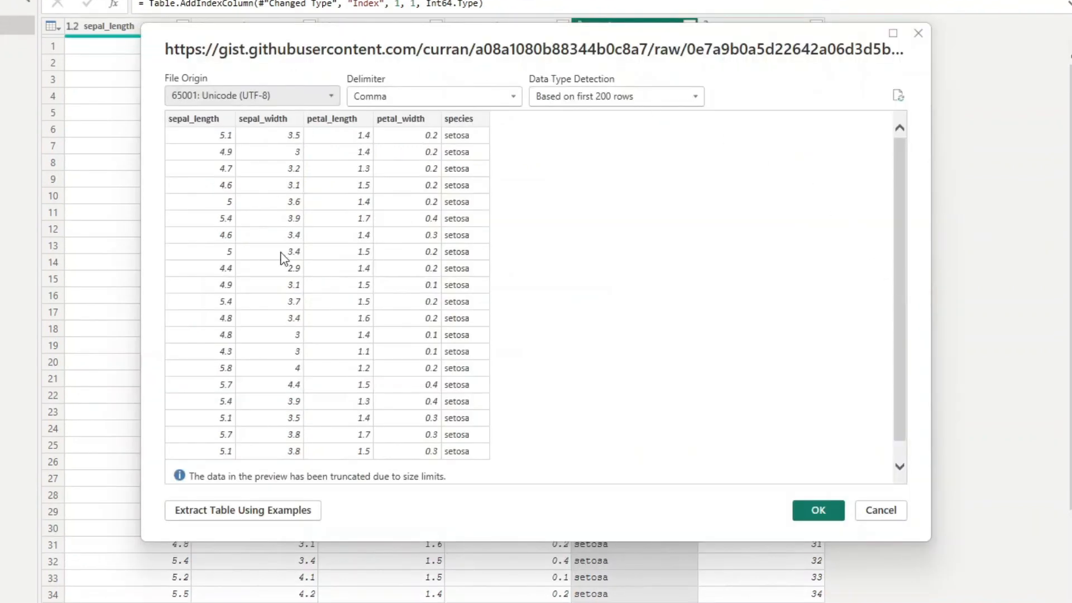
left_click(818, 511)
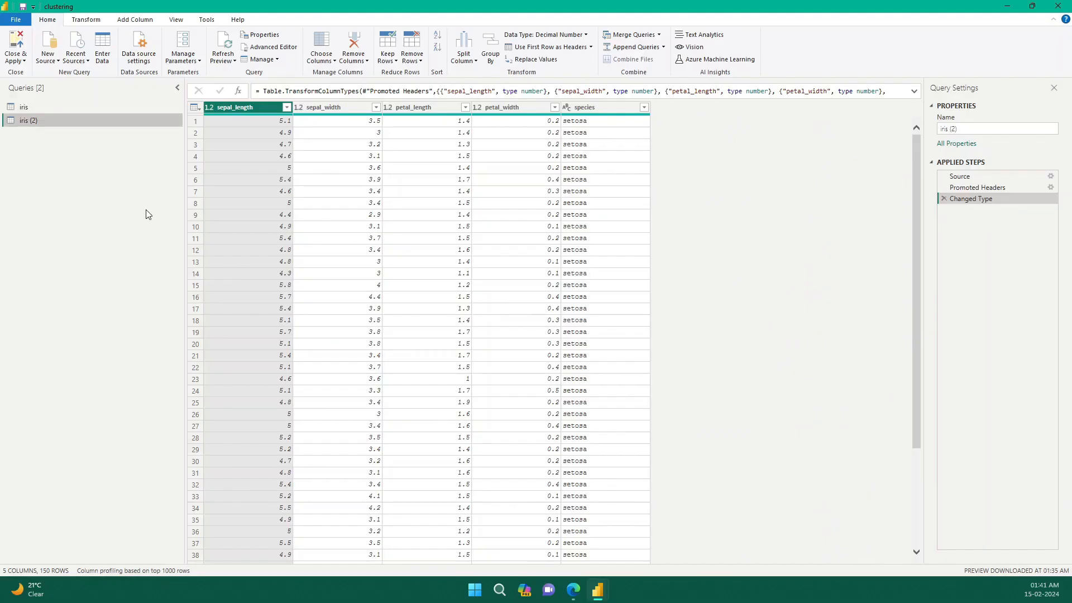
Rename the newly imported iris (2) query to iris-main
left_click(47, 108)
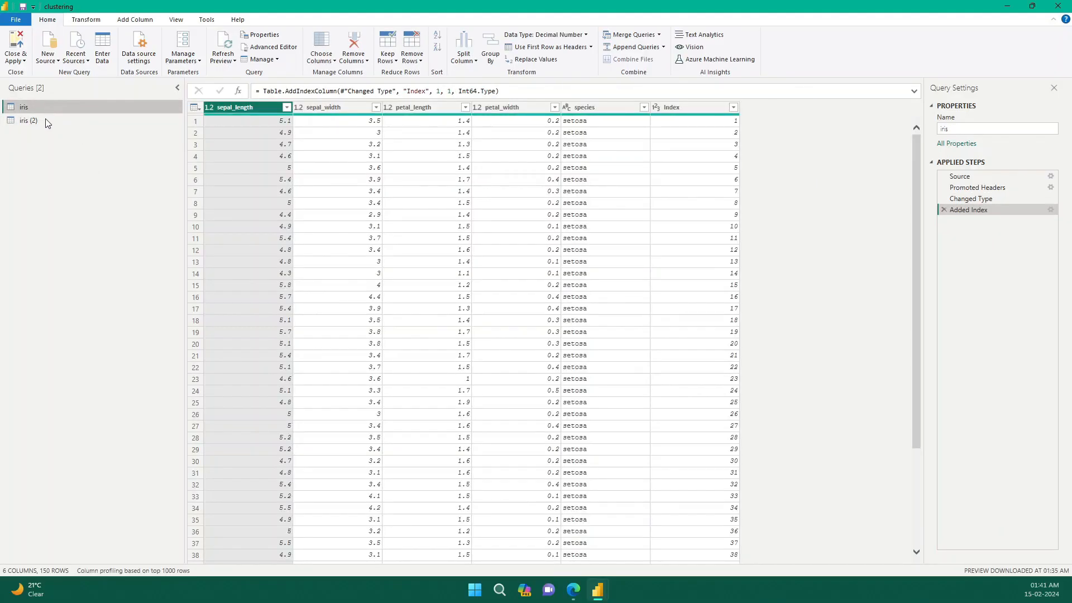
left_click(47, 123)
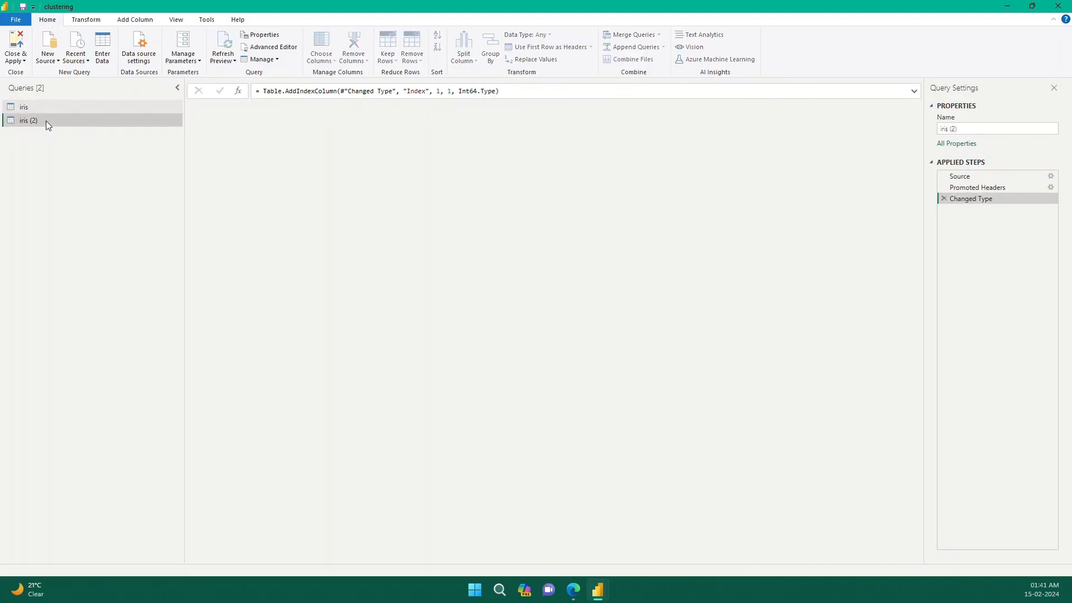
left_click(47, 121)
type("iris")
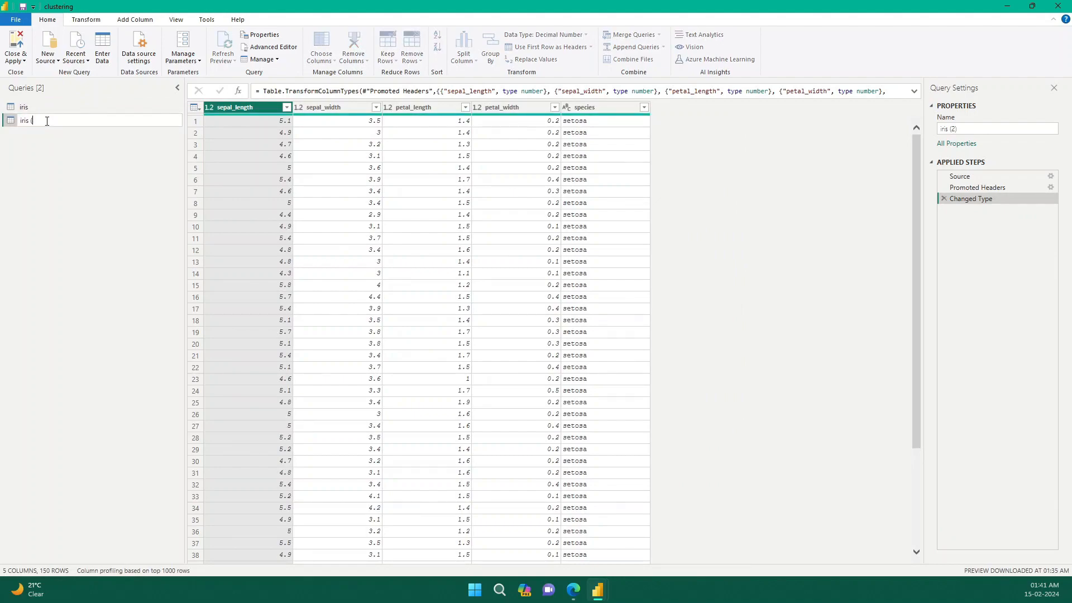
type("-main")
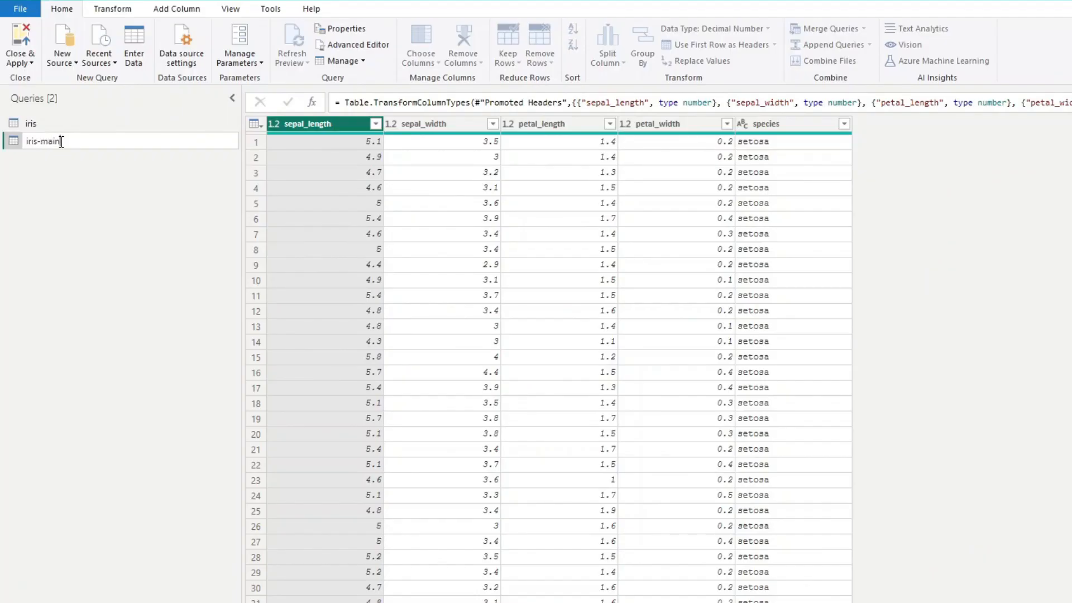
key("Return")
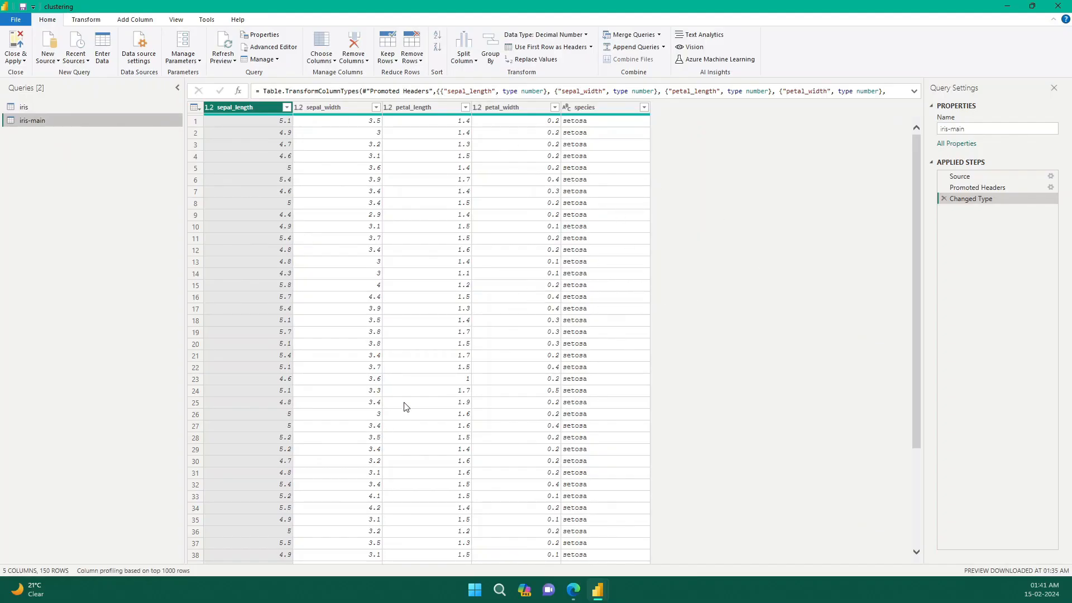
Look through the iris-main rows, and close the query editor with the changes applied to the report
scroll(410, 462, "down", 4)
scroll(411, 463, "up", 4)
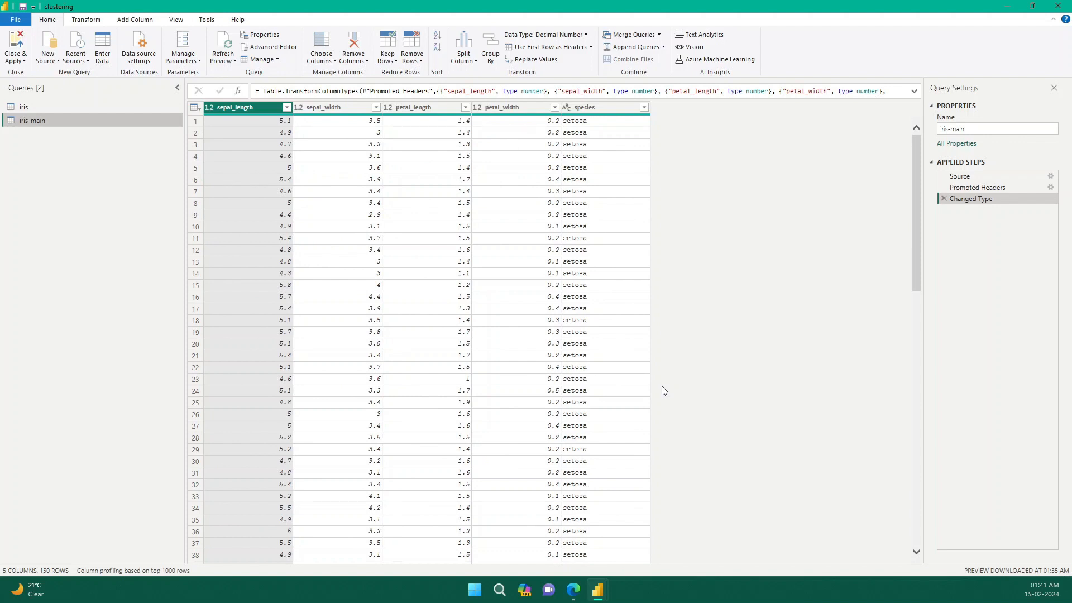
left_click(24, 65)
left_click(35, 74)
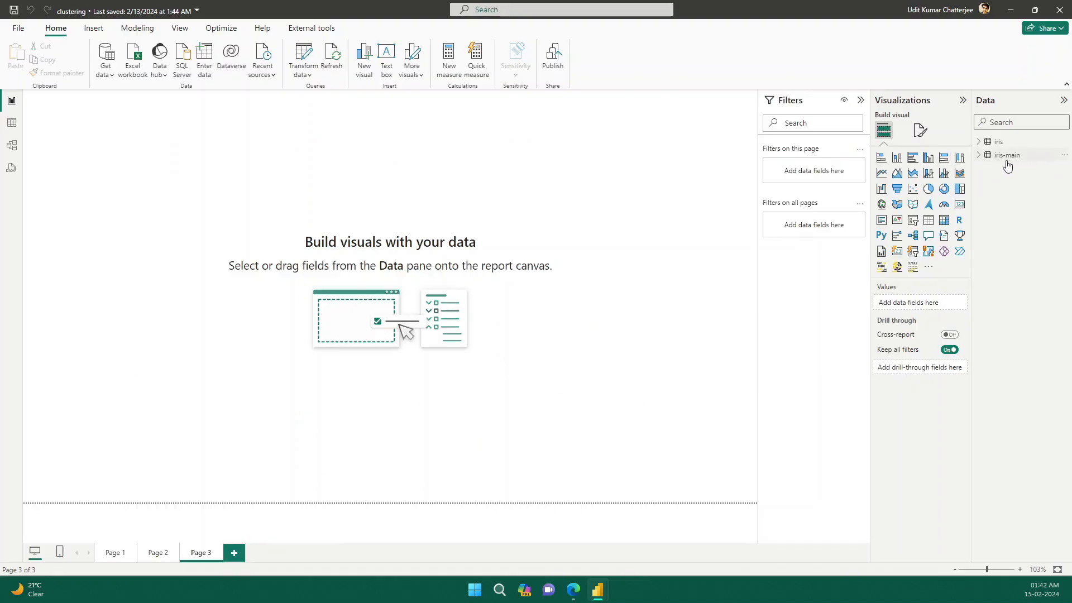
Add an empty table visual to Page 3, enlarge it and move it away from the page's corner
left_click(978, 156)
left_click(978, 156)
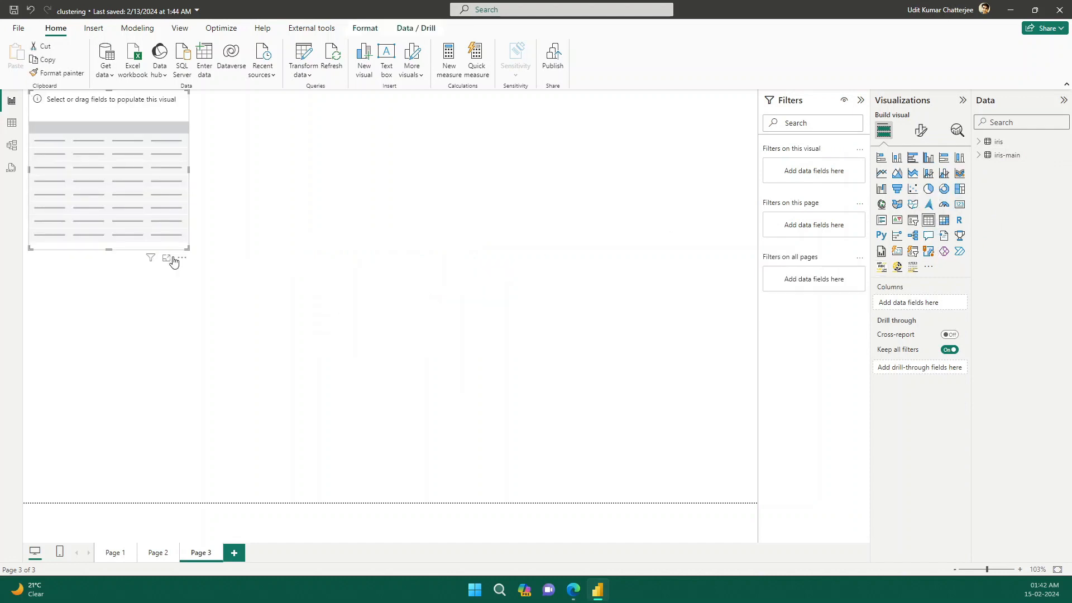
left_click_drag(186, 247, 328, 376)
left_click_drag(263, 296, 324, 348)
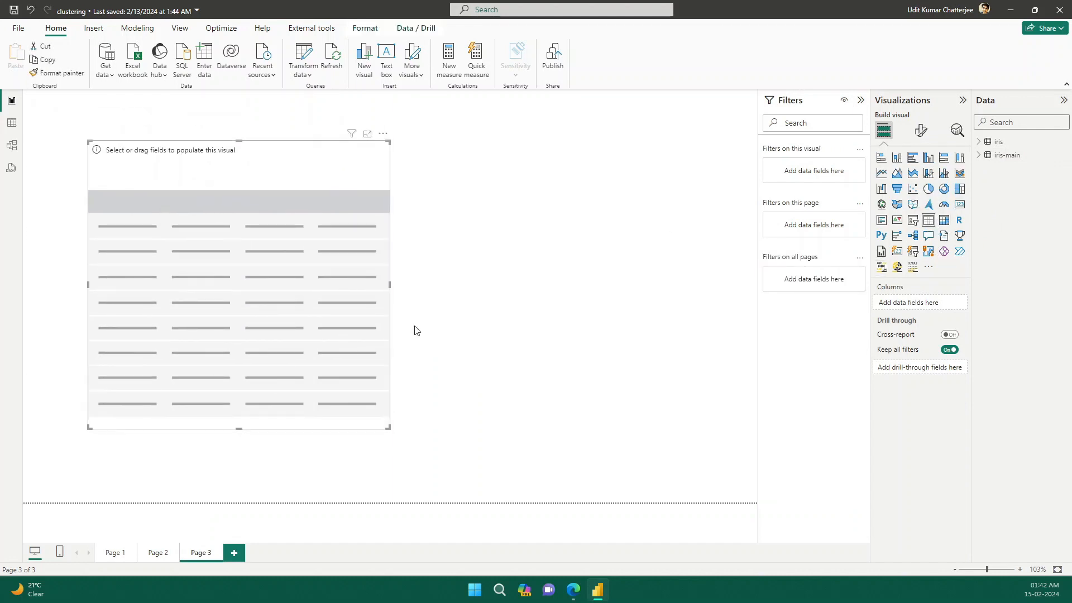
Add species, sepal_width, sepal_length, petal_width and petal_length from iris-main to the table visual and widen it to fit all columns
left_click(981, 155)
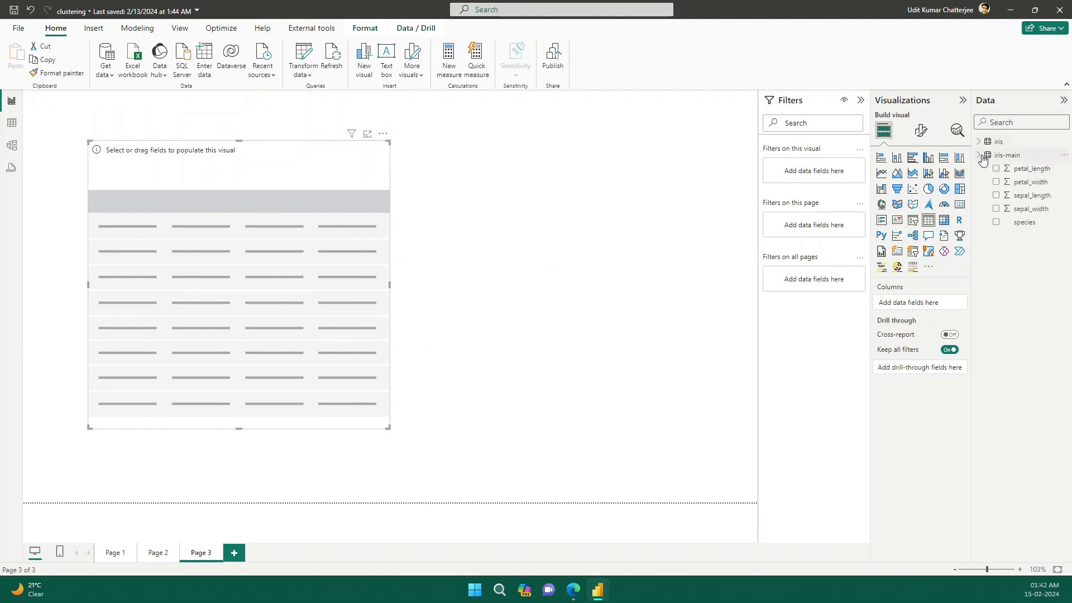
left_click(997, 222)
left_click(998, 209)
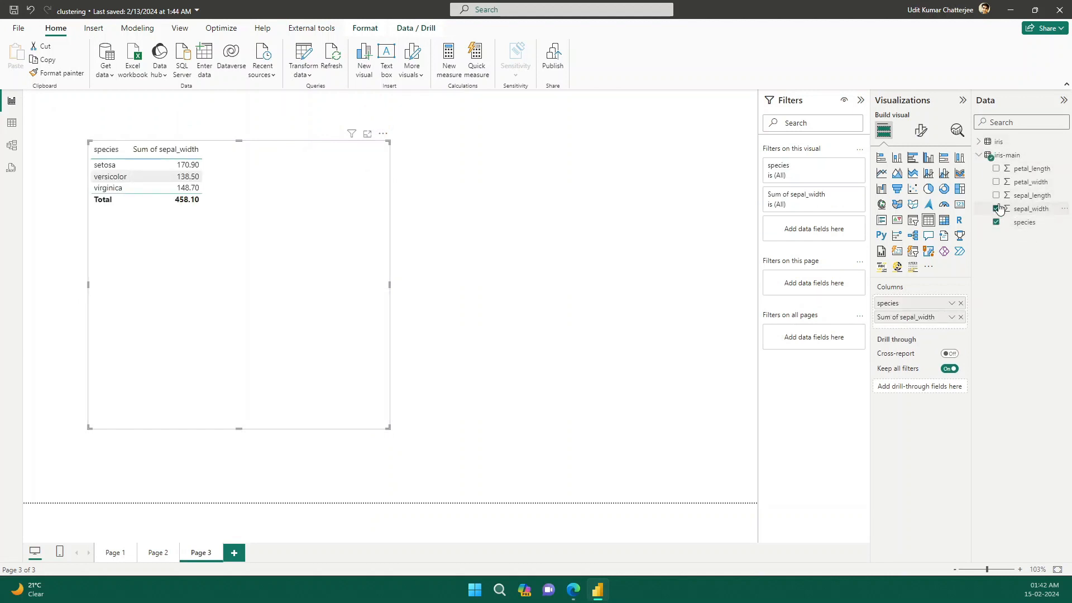
left_click(996, 195)
left_click(996, 182)
left_click(996, 168)
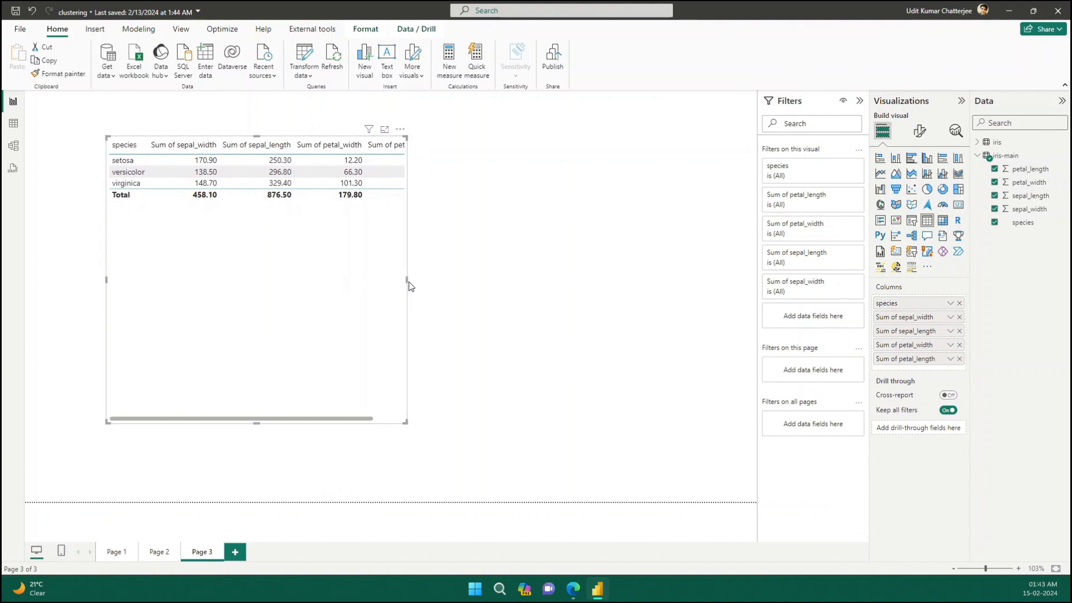
left_click_drag(406, 279, 643, 306)
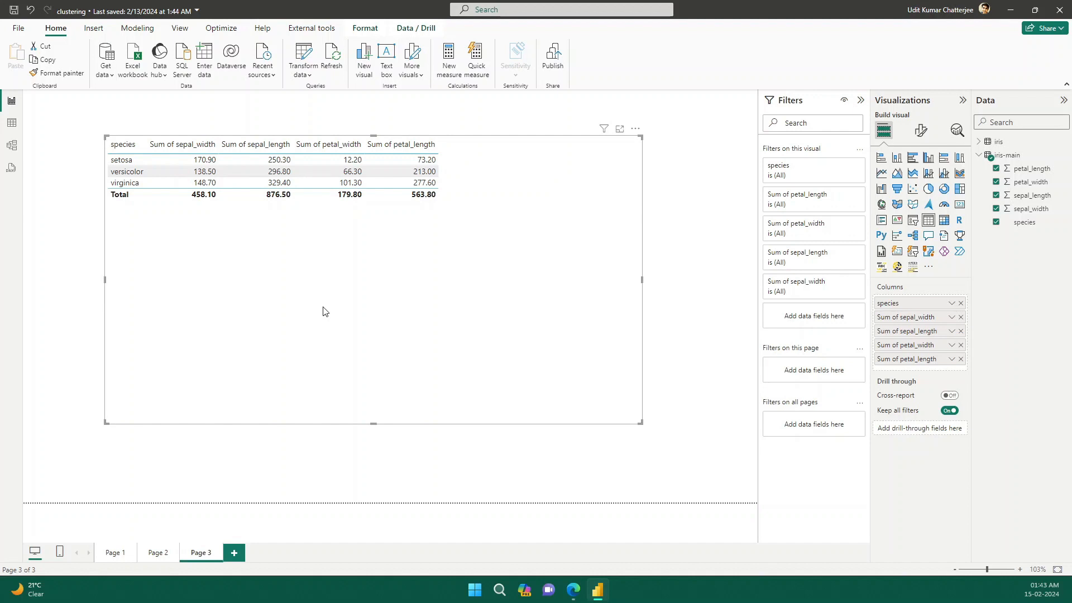
Set the table's sepal_width column to Don't summarize and look through the resulting rows
left_click(952, 318)
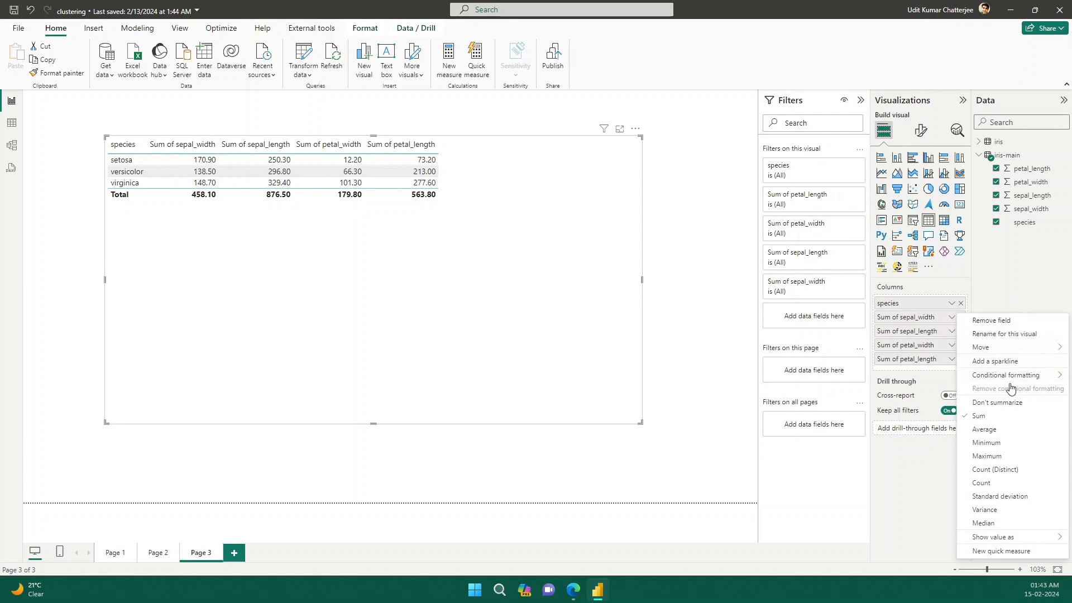
left_click(1002, 403)
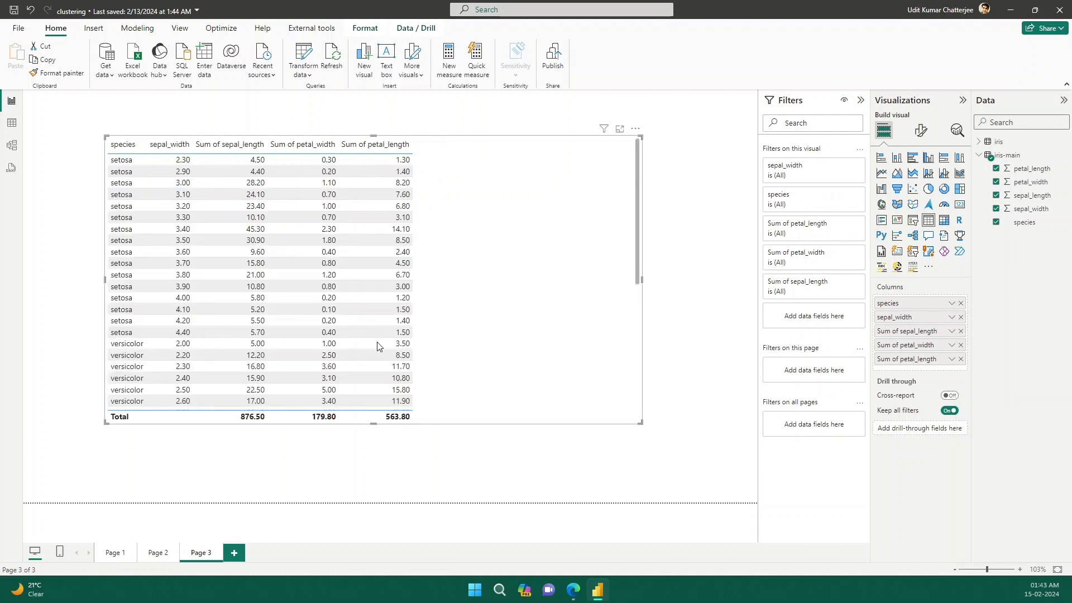
scroll(329, 279, "down", 6)
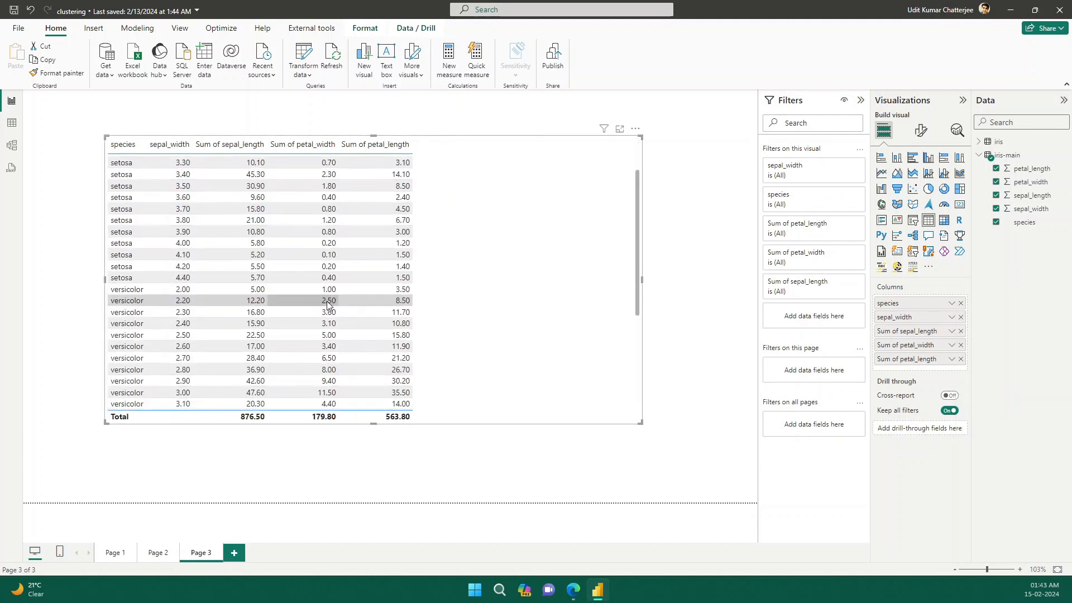
scroll(324, 304, "up", 7)
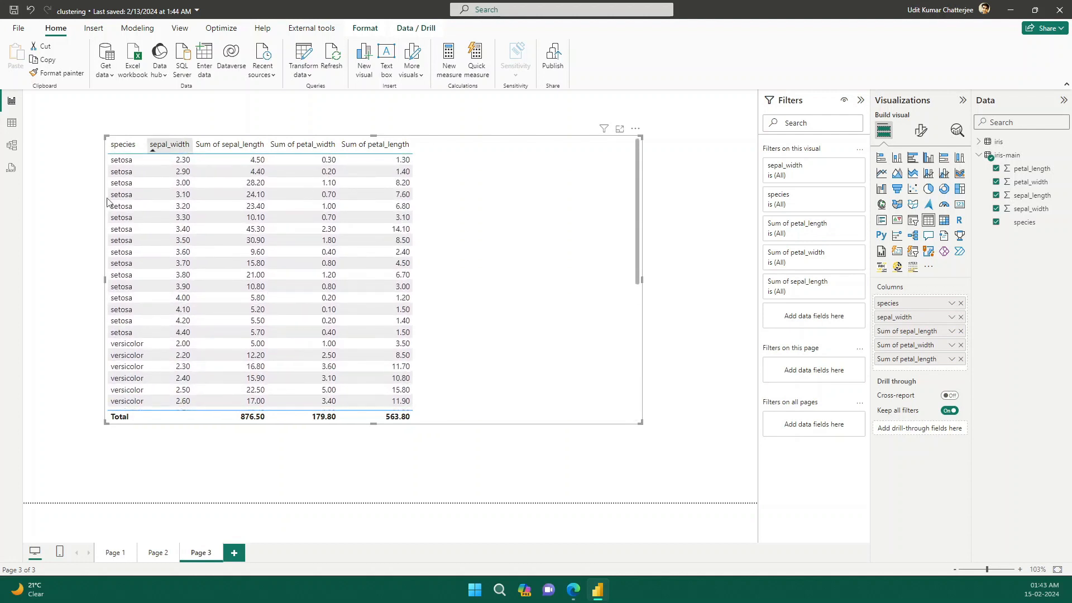
Set the sepal_length, petal_width and petal_length columns to Don't summarize and look through the individual rows
left_click(951, 331)
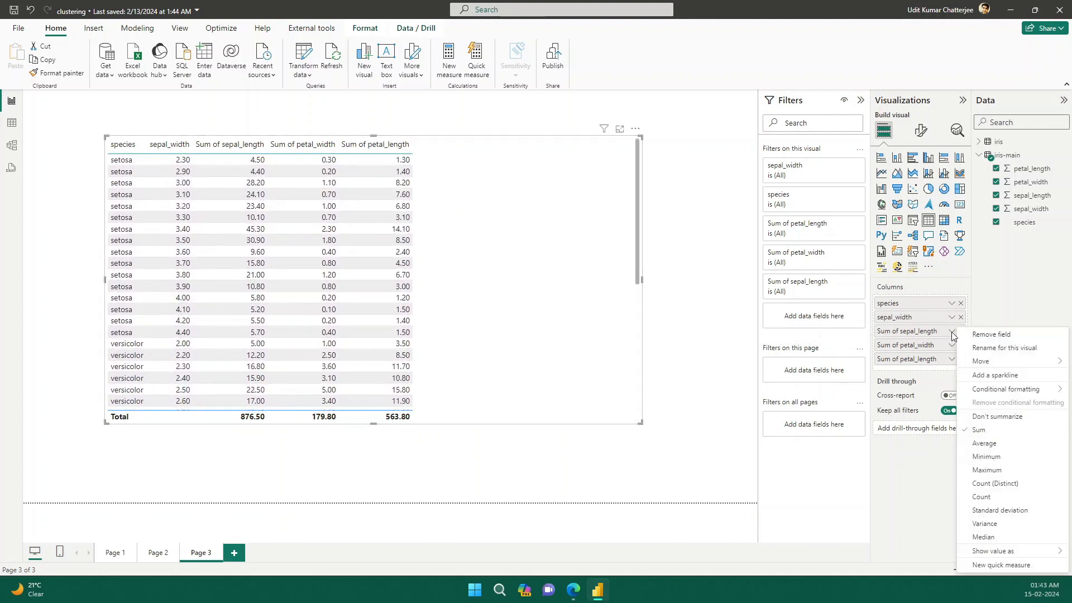
left_click(998, 416)
left_click(951, 345)
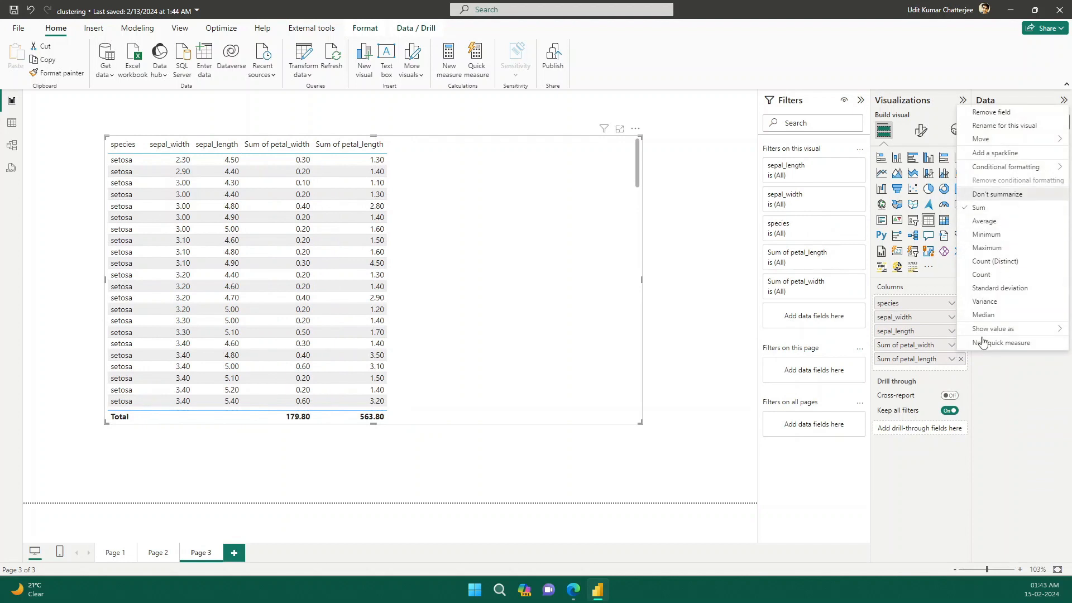
left_click(997, 194)
left_click(952, 359)
left_click(993, 211)
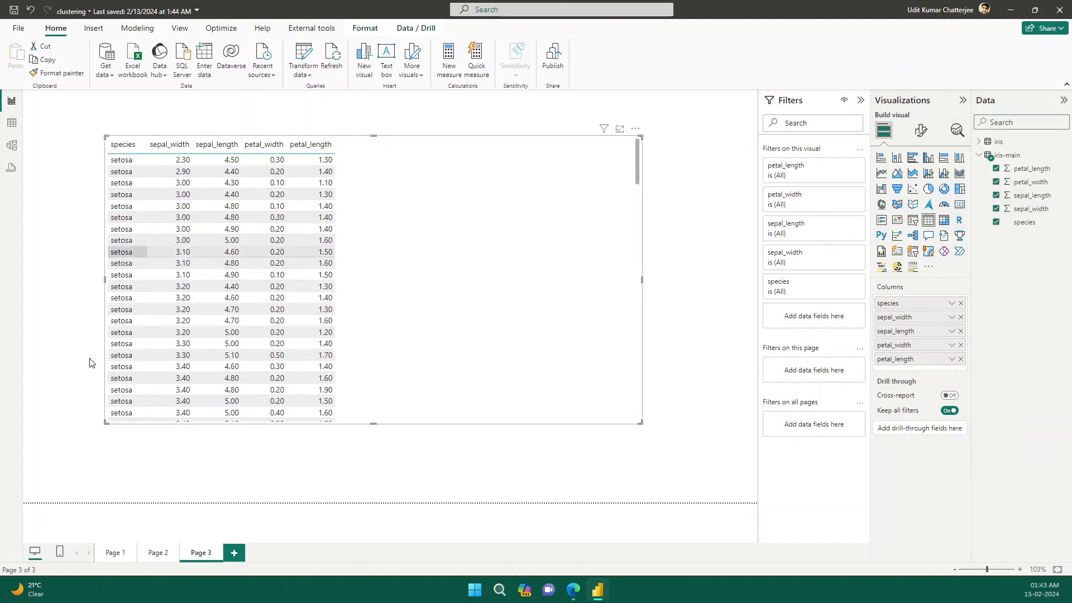
scroll(324, 279, "down", 3)
scroll(325, 278, "down", 5)
scroll(445, 225, "up", 6)
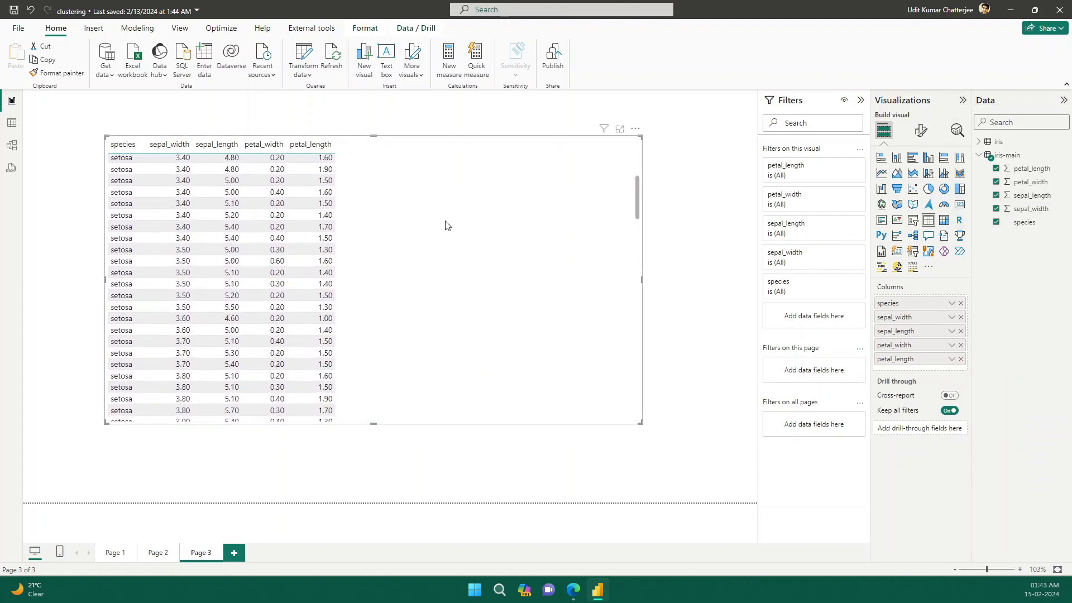
Try to automatically find clusters in the table visual of unsummarized iris measurements
left_click(636, 130)
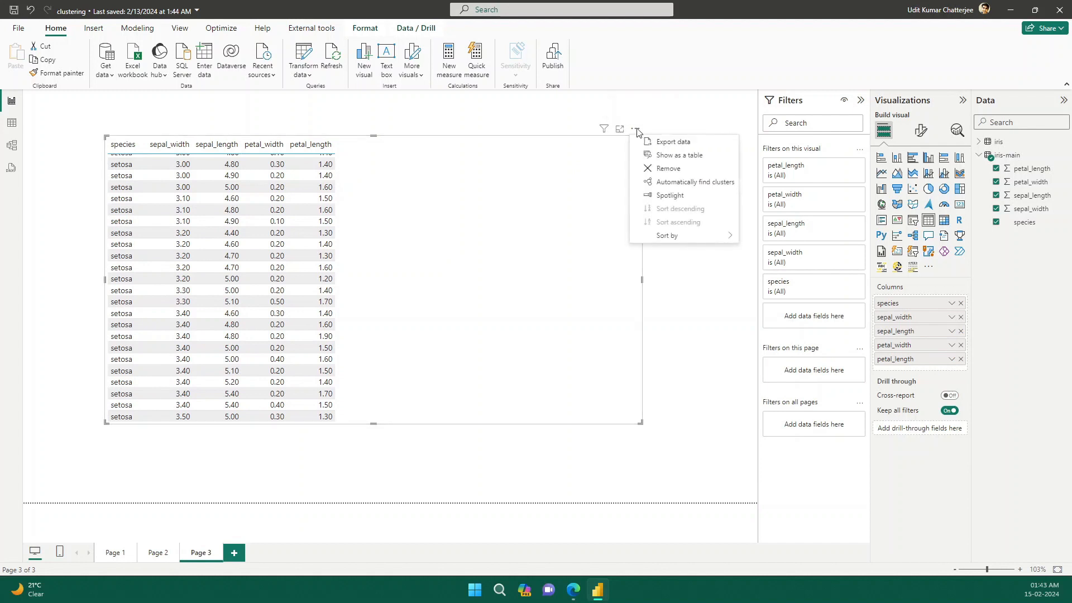
left_click(679, 183)
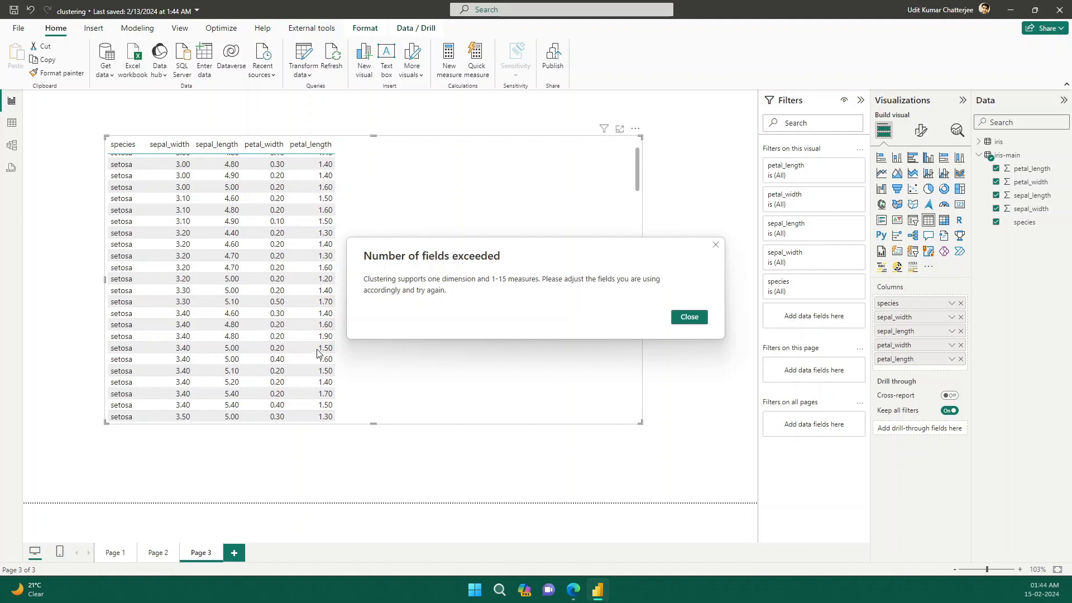
left_click(716, 246)
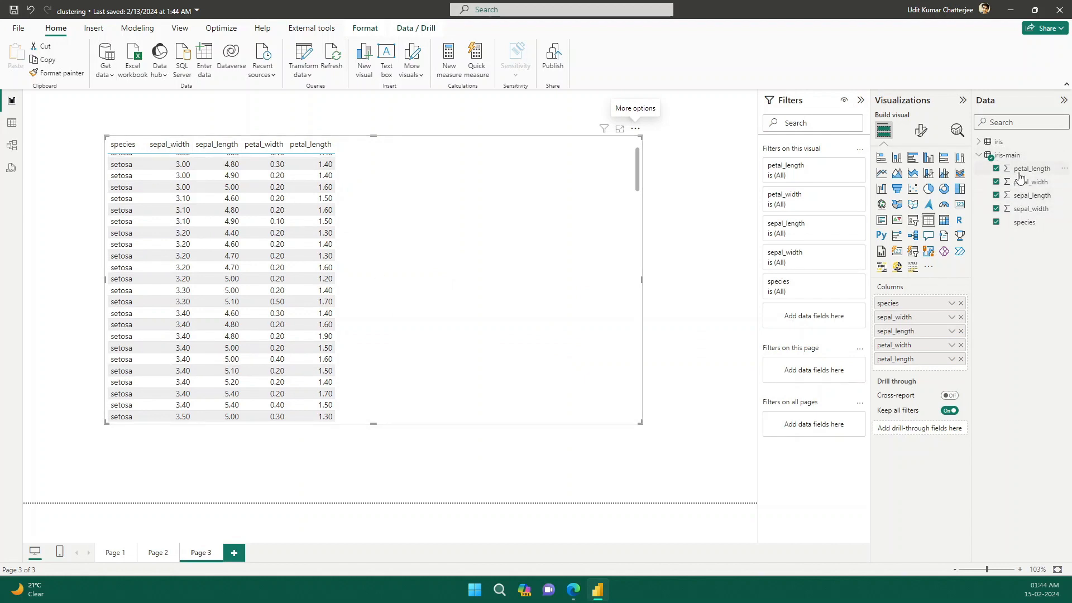
Examine the formulas of the petal_len, petal_wid, sepal_len and sepal_wid measures in the iris table
left_click(978, 143)
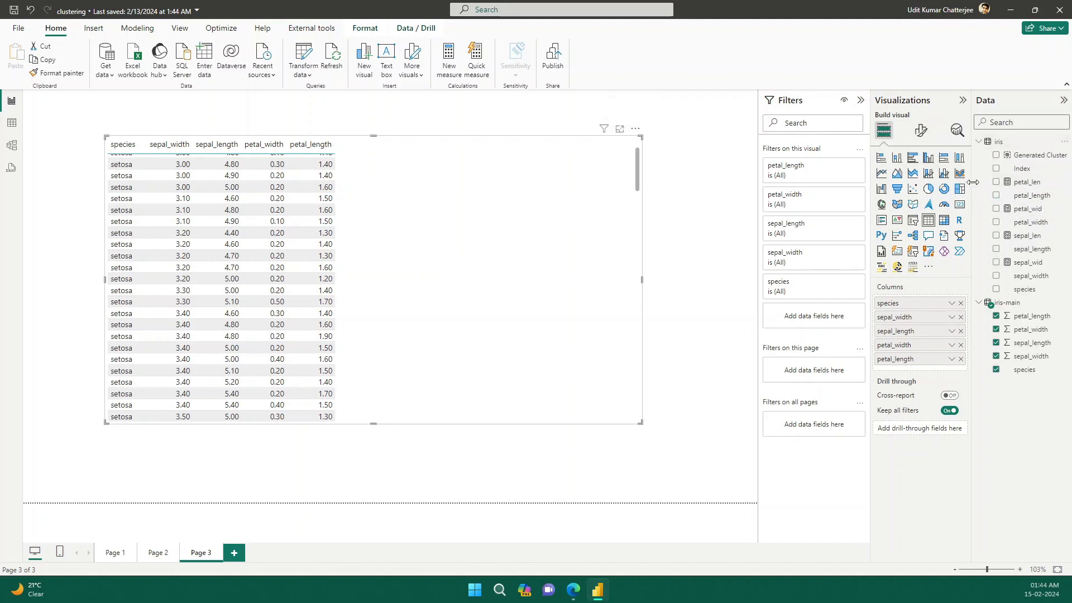
left_click_drag(973, 182, 886, 185)
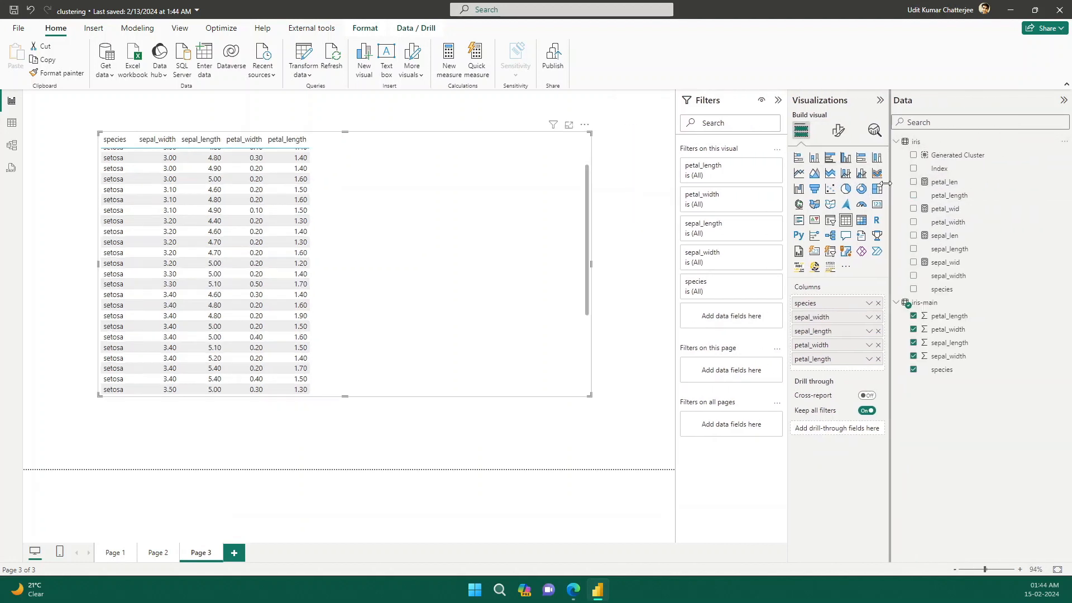
left_click(953, 185)
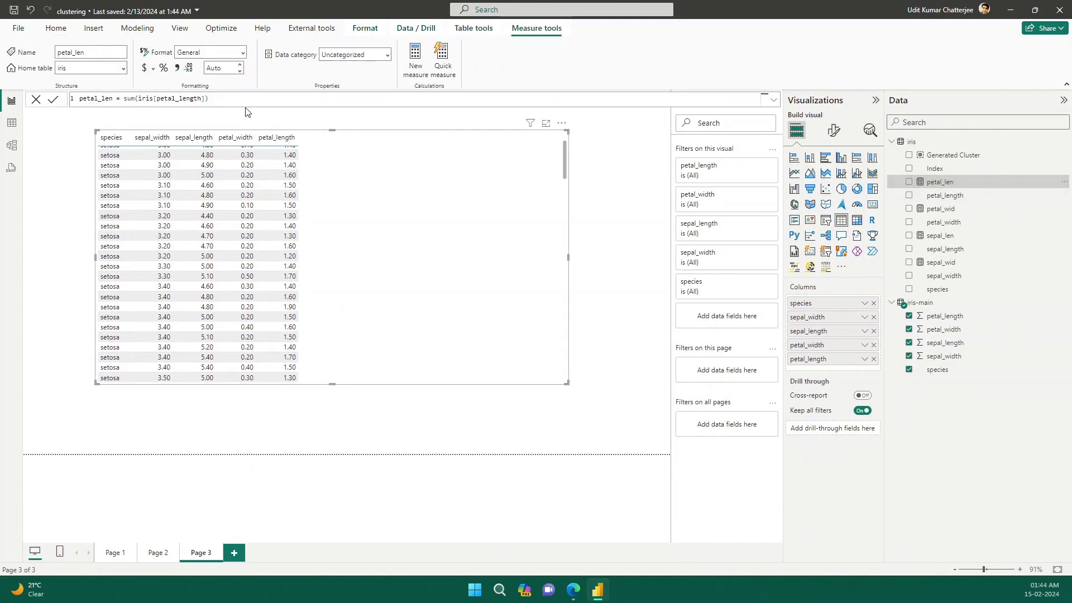
left_click_drag(215, 101, 117, 103)
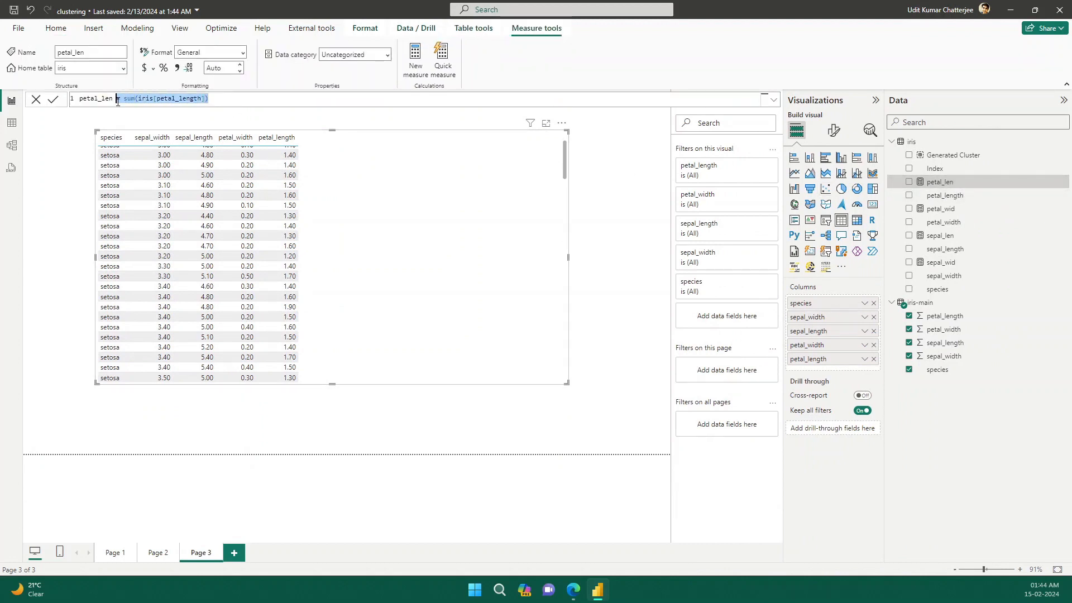
left_click(941, 209)
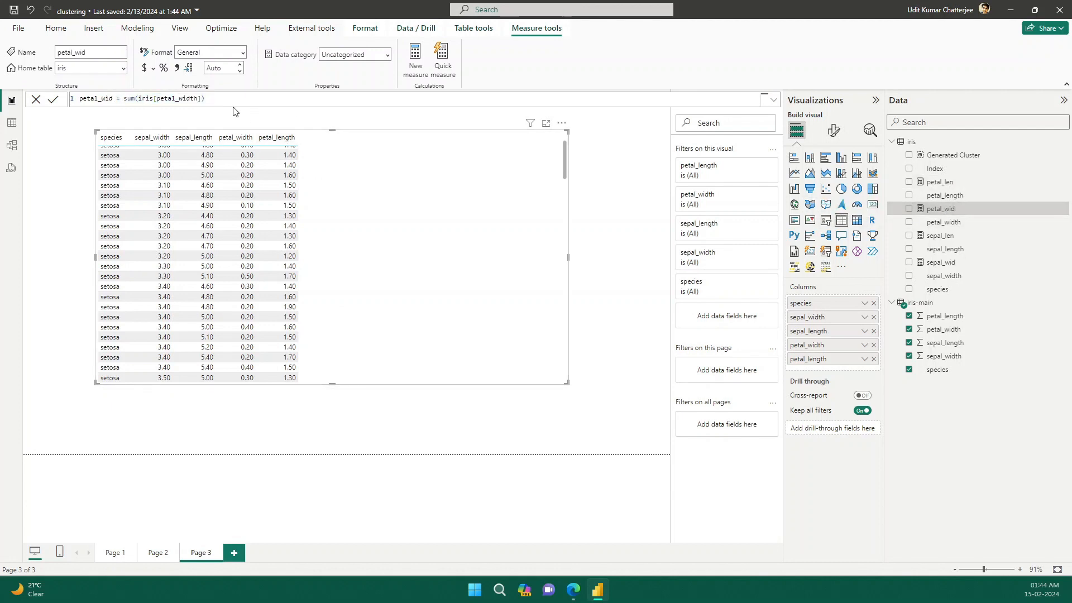
left_click_drag(205, 100, 134, 98)
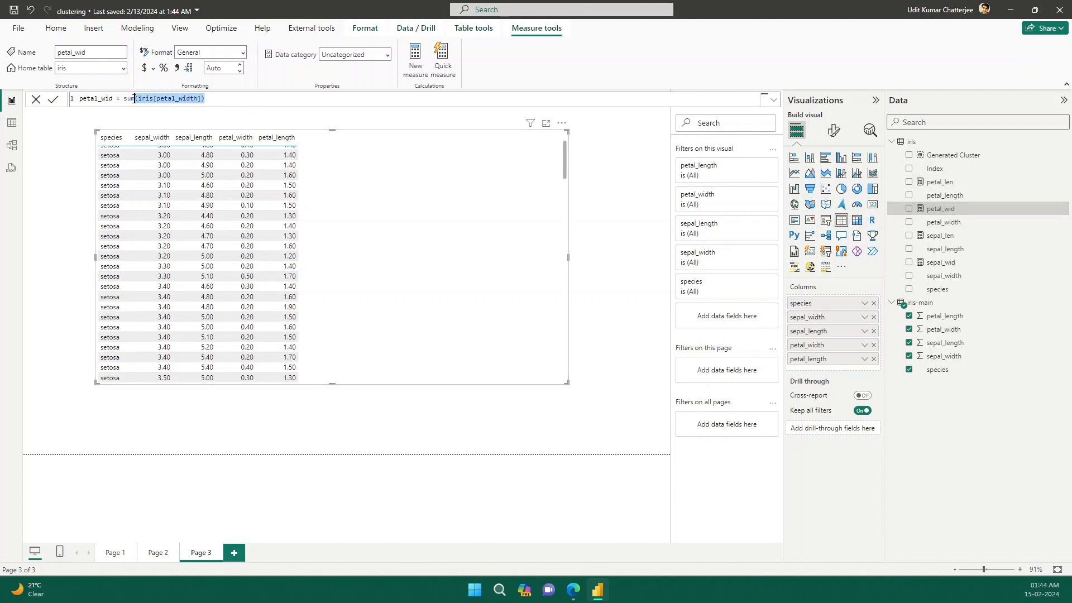
left_click(961, 241)
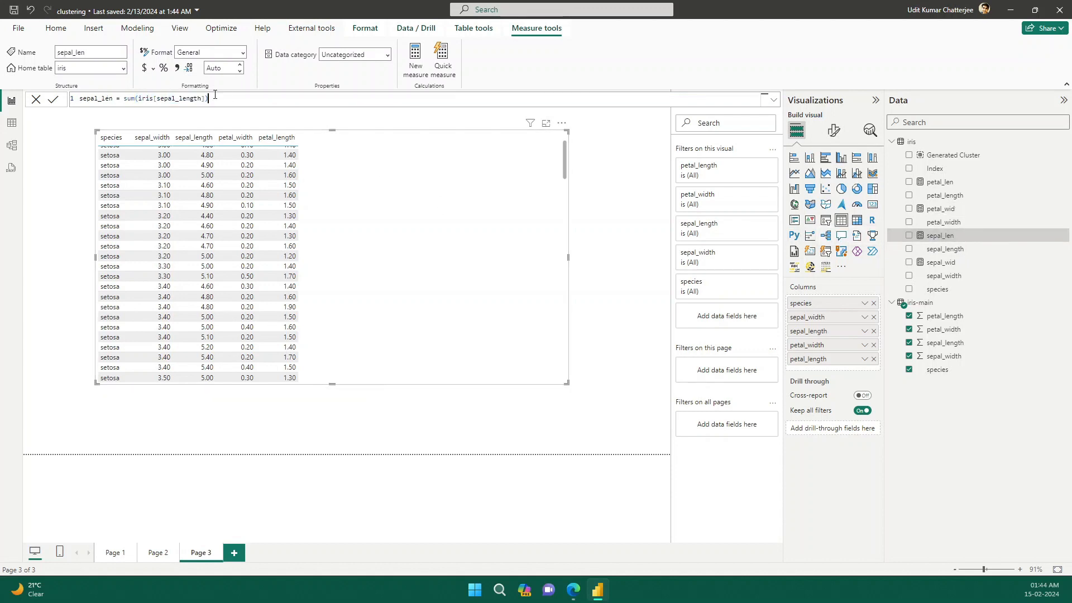
left_click_drag(209, 100, 40, 94)
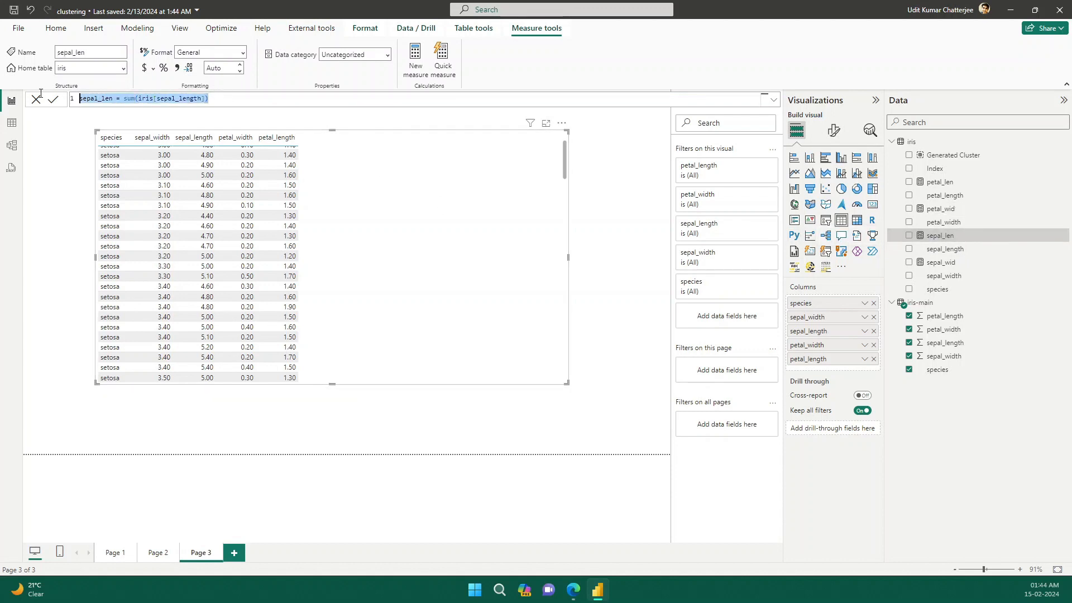
left_click(962, 266)
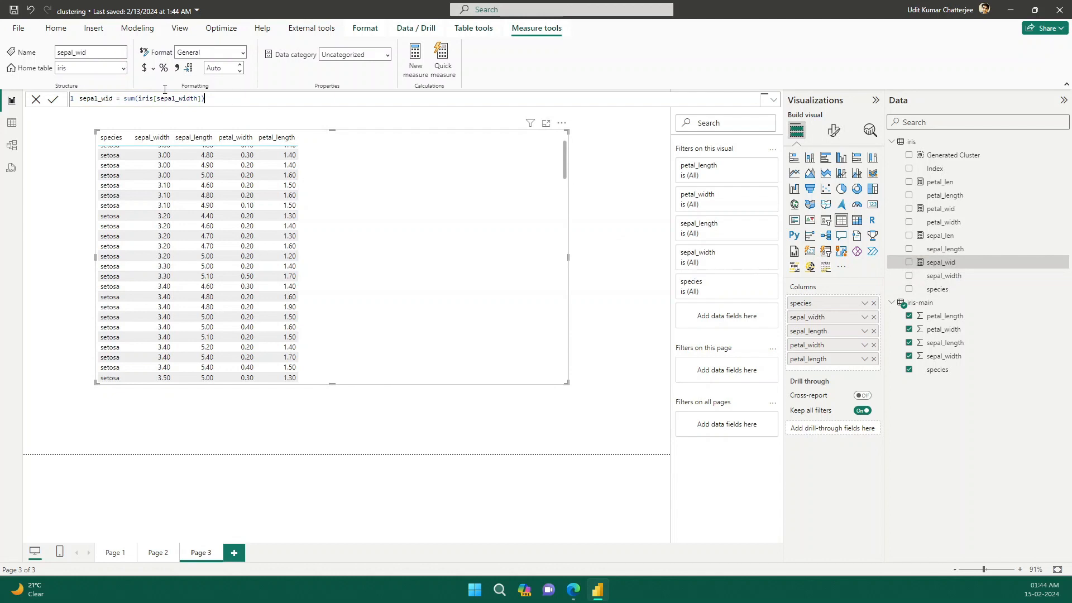
left_click_drag(80, 81, 66, 95)
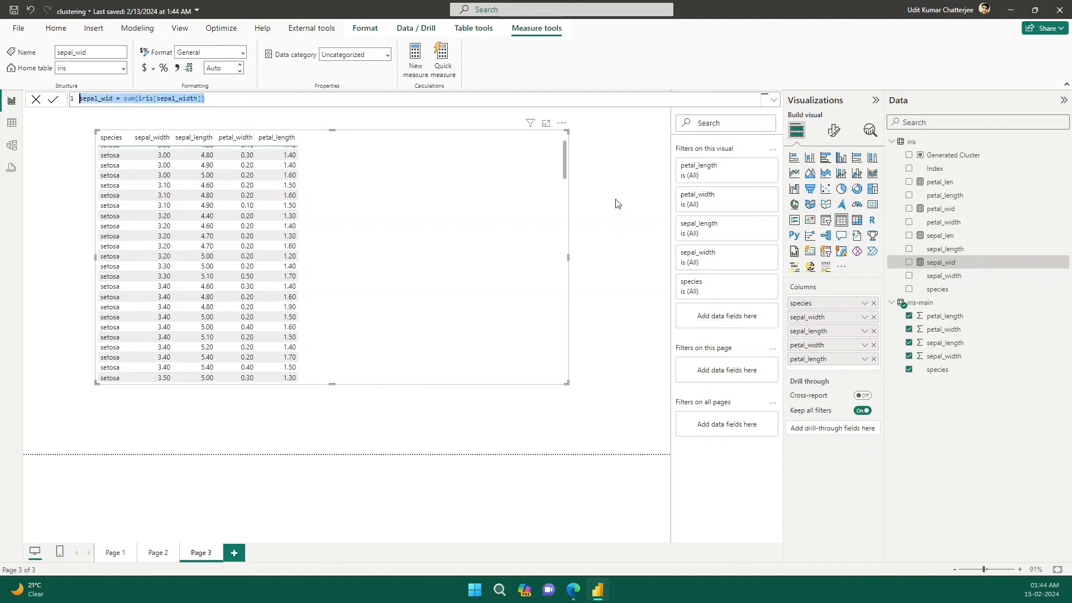
Replace the table visual on Page 3 with a new empty one, moved away from the page's corner and enlarged
left_click(776, 361)
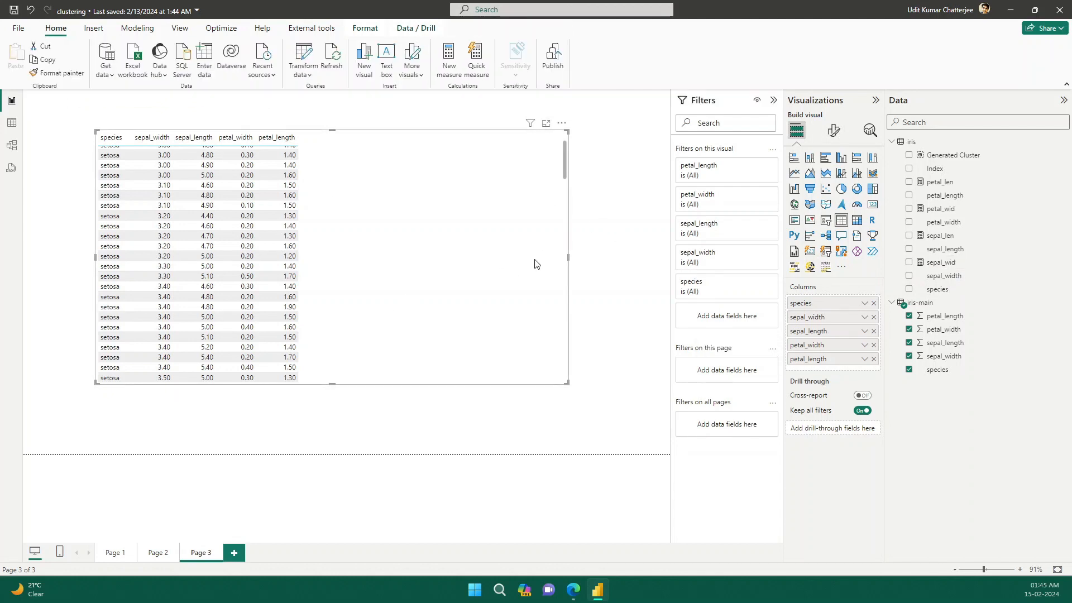
key("Delete")
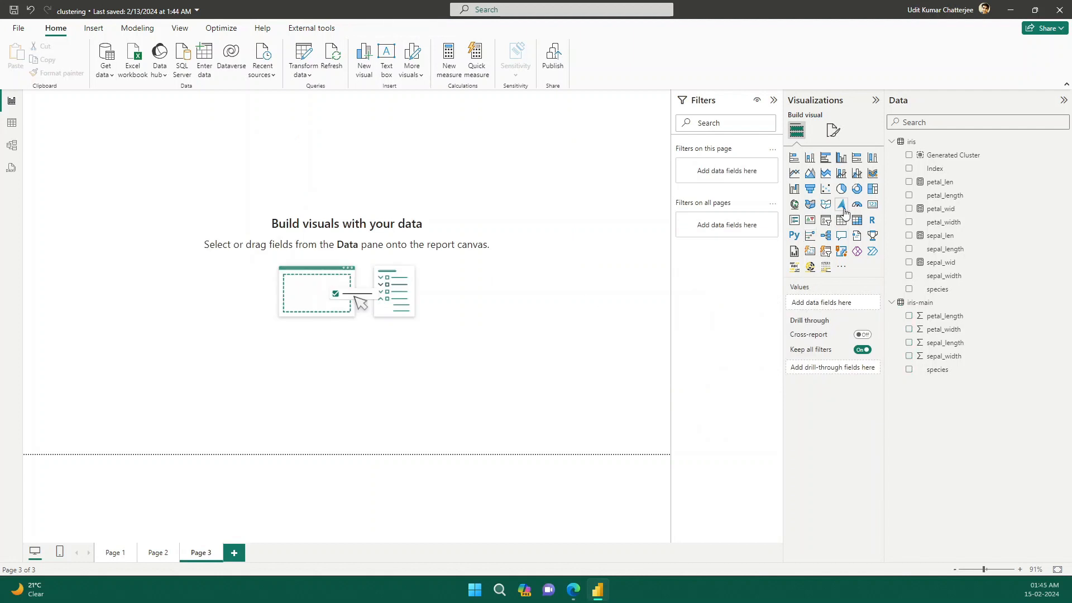
left_click(842, 226)
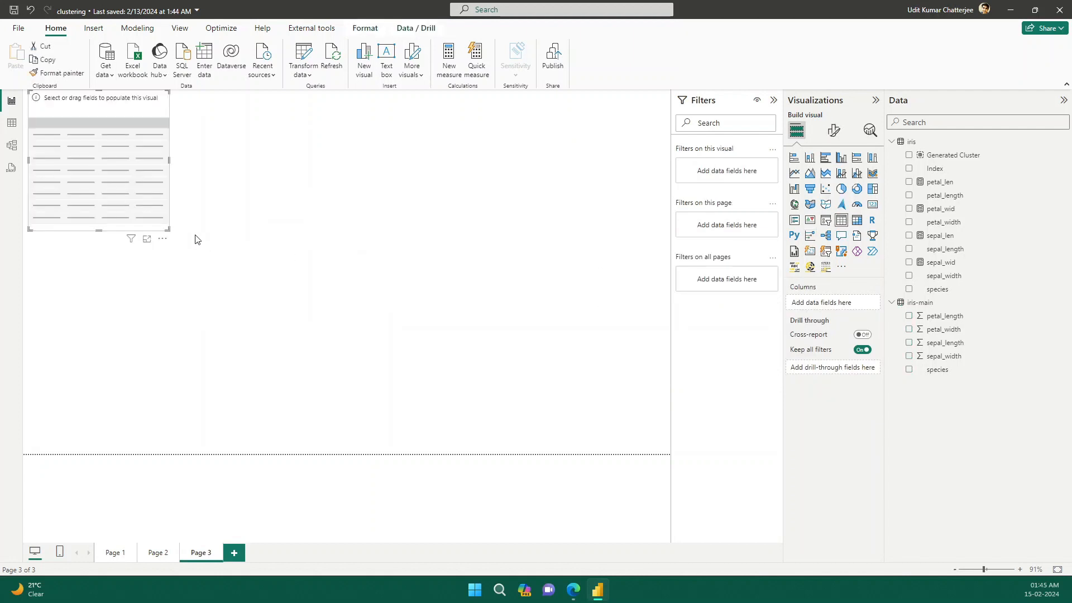
left_click_drag(112, 174, 155, 209)
left_click_drag(213, 265, 343, 352)
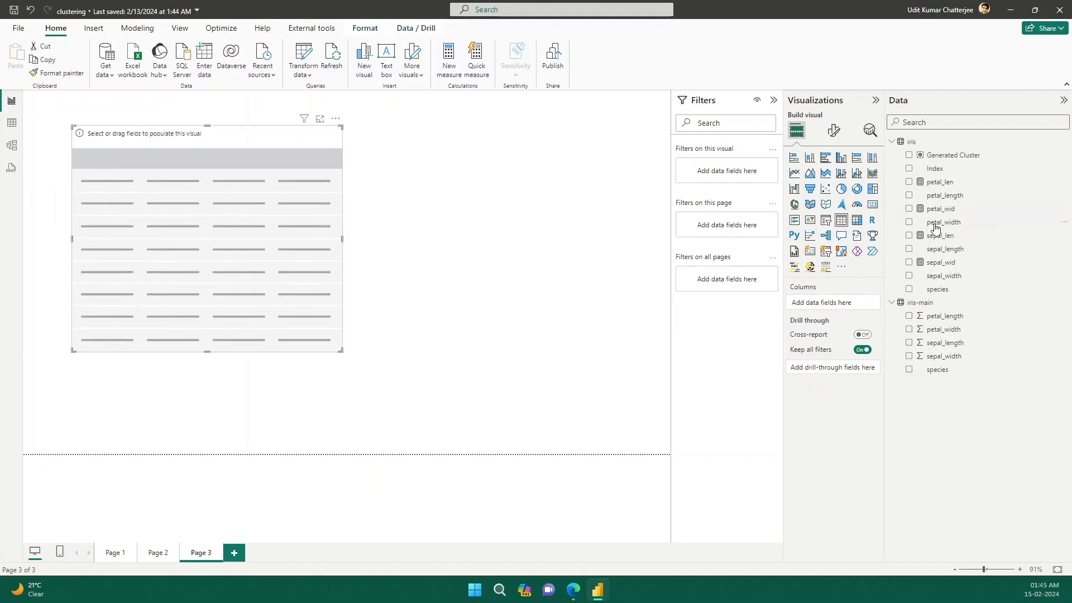
Add species and the sepal_wid, sepal_len, petal_wid and petal_len measures from iris to the table and shift it toward the page's middle
left_click(909, 290)
left_click(910, 263)
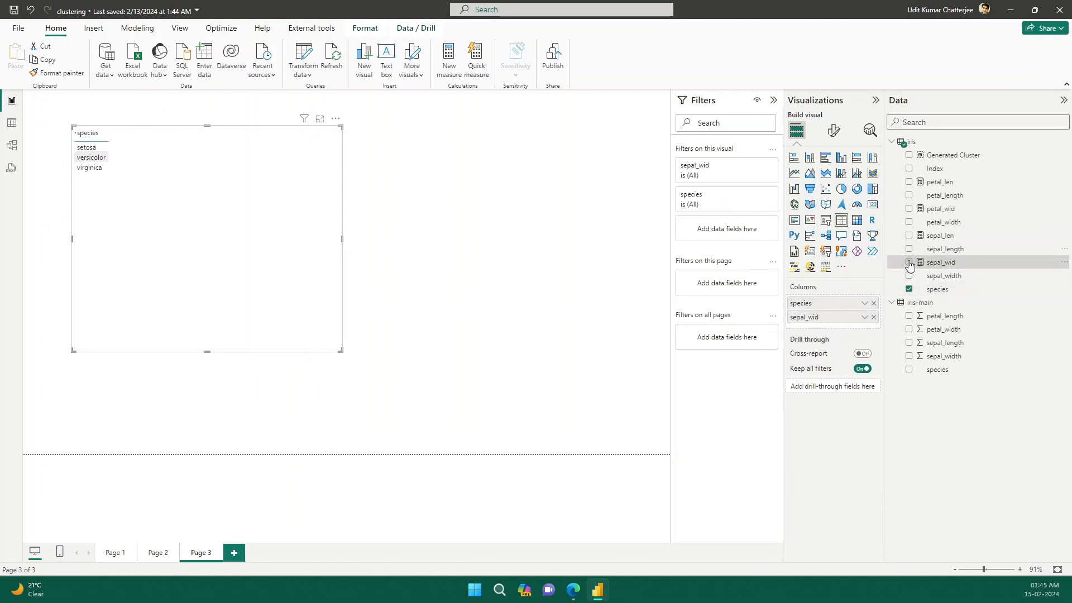
left_click(910, 236)
left_click(909, 209)
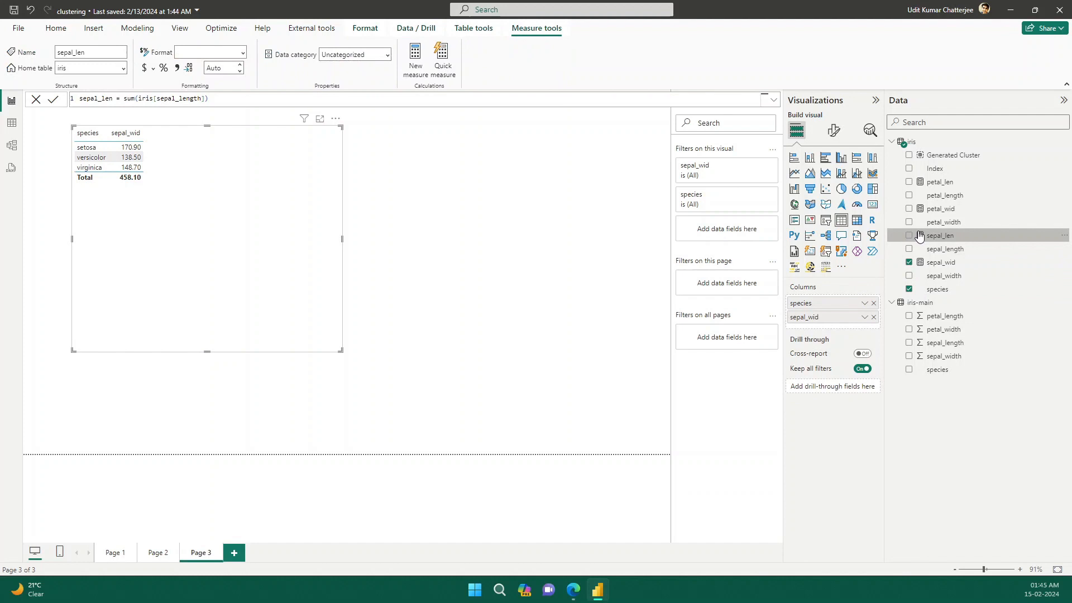
left_click(908, 182)
left_click_drag(290, 242, 337, 268)
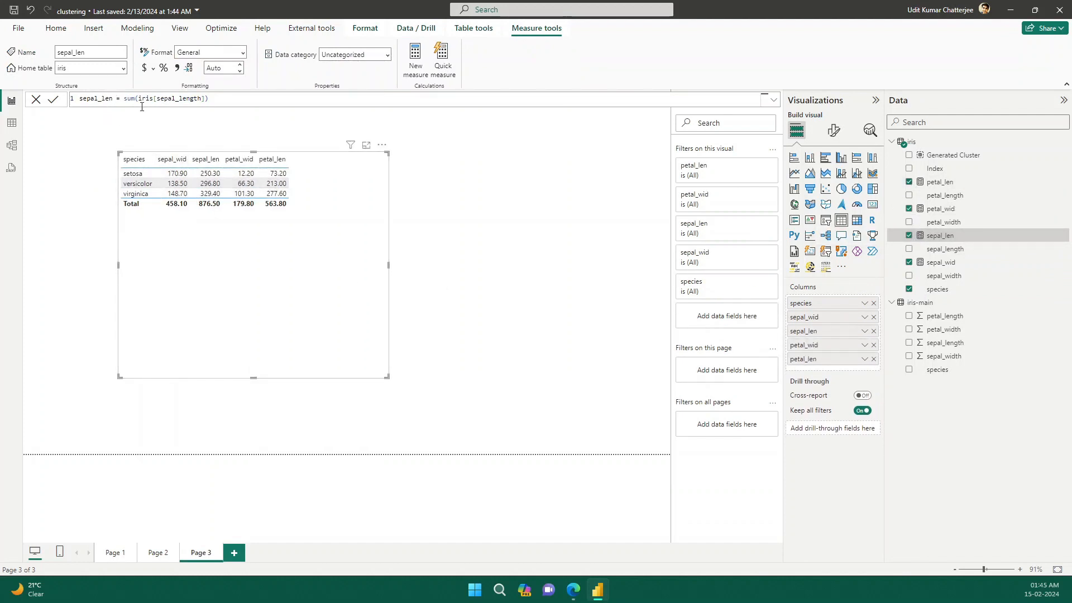
Review the sum function in the sepal_len measure and the automatic cluster settings for species without creating clusters
double_click(128, 98)
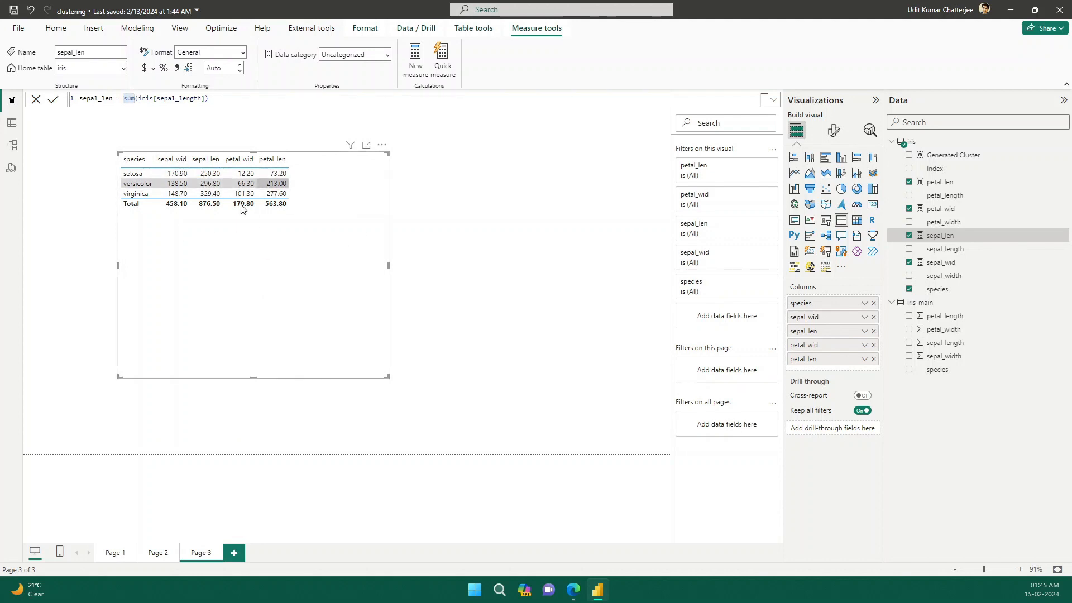
left_click(383, 146)
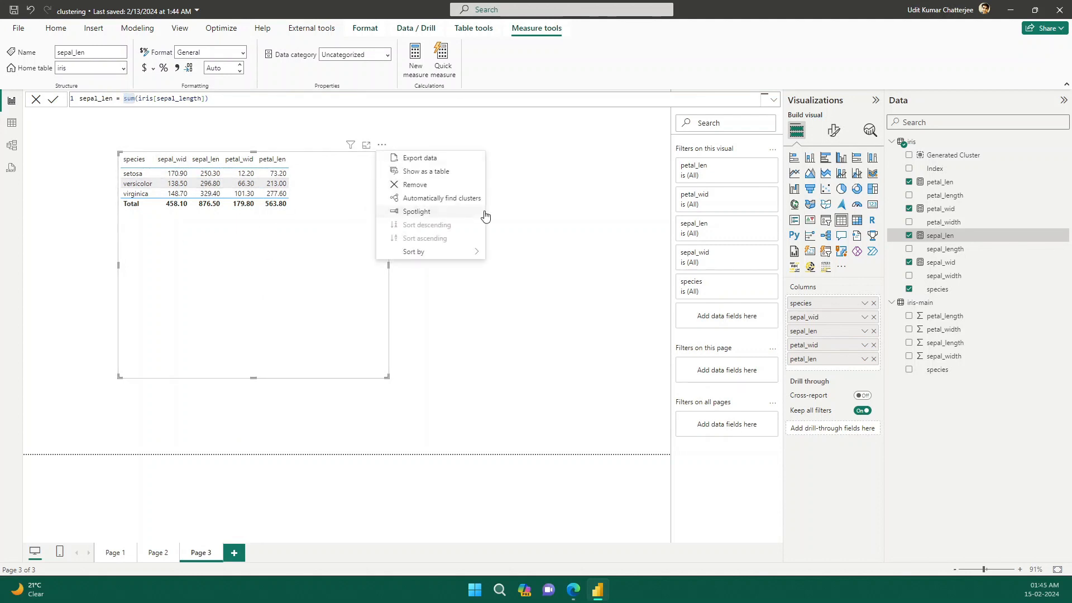
left_click(467, 203)
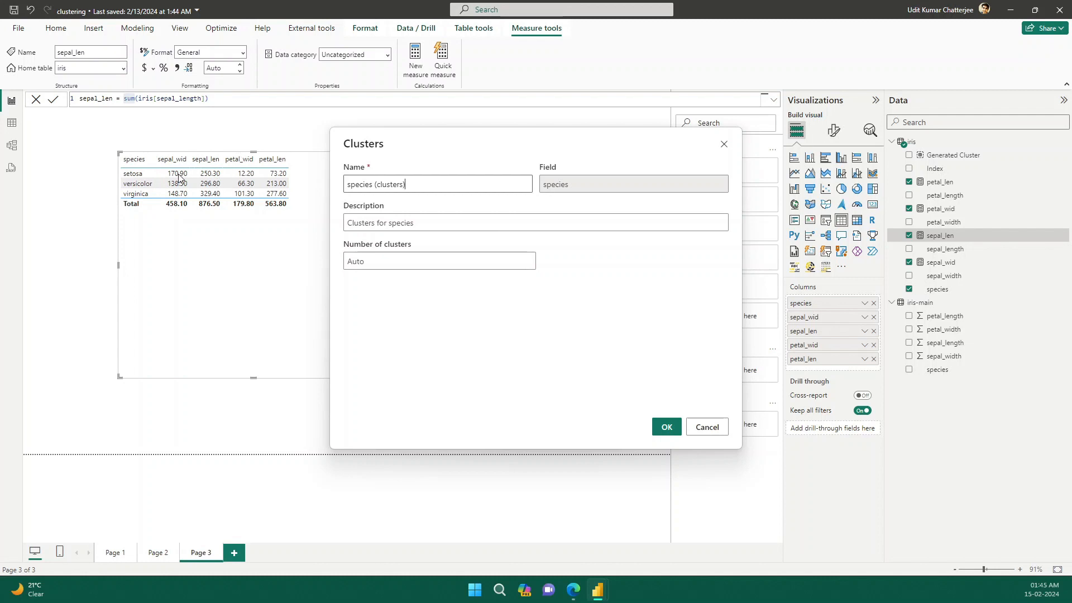
left_click(706, 428)
left_click(298, 277)
left_click(299, 313)
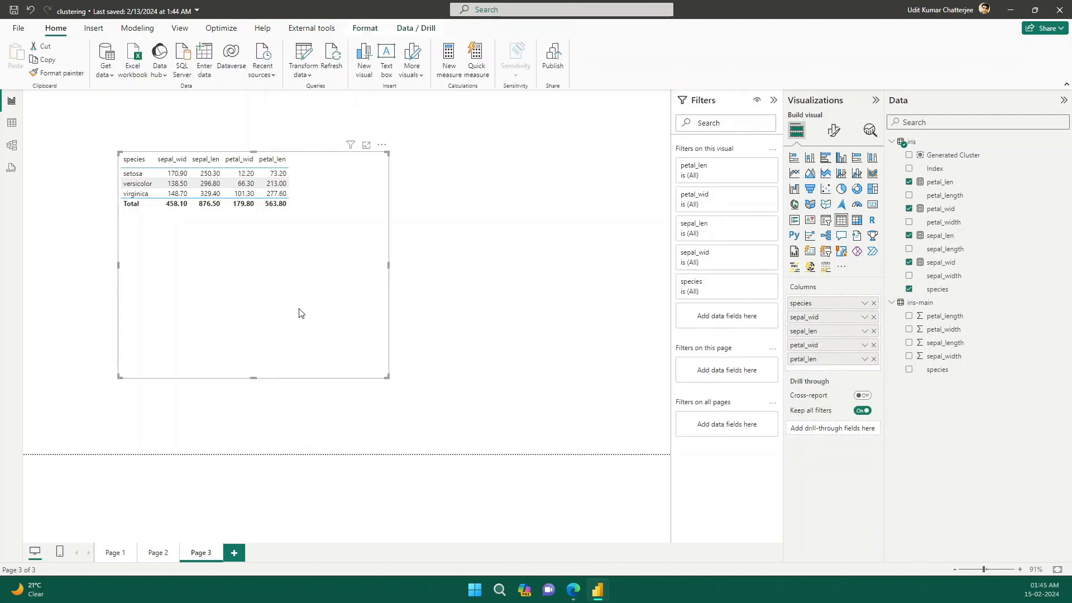
Open the Power Query Editor and add an index column starting from 1 to the iris-main query
left_click(306, 74)
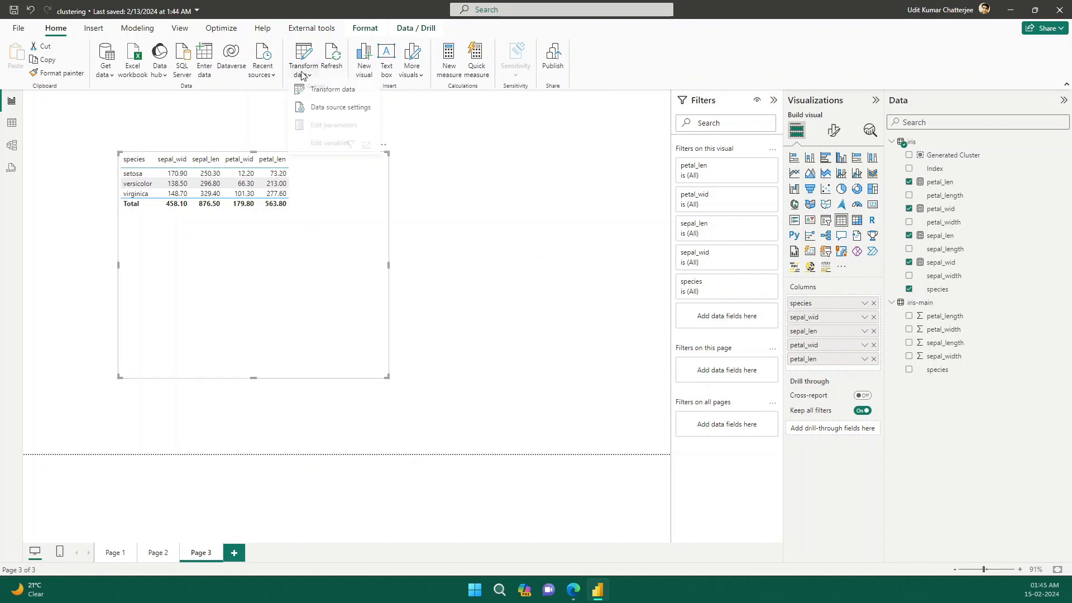
left_click(334, 96)
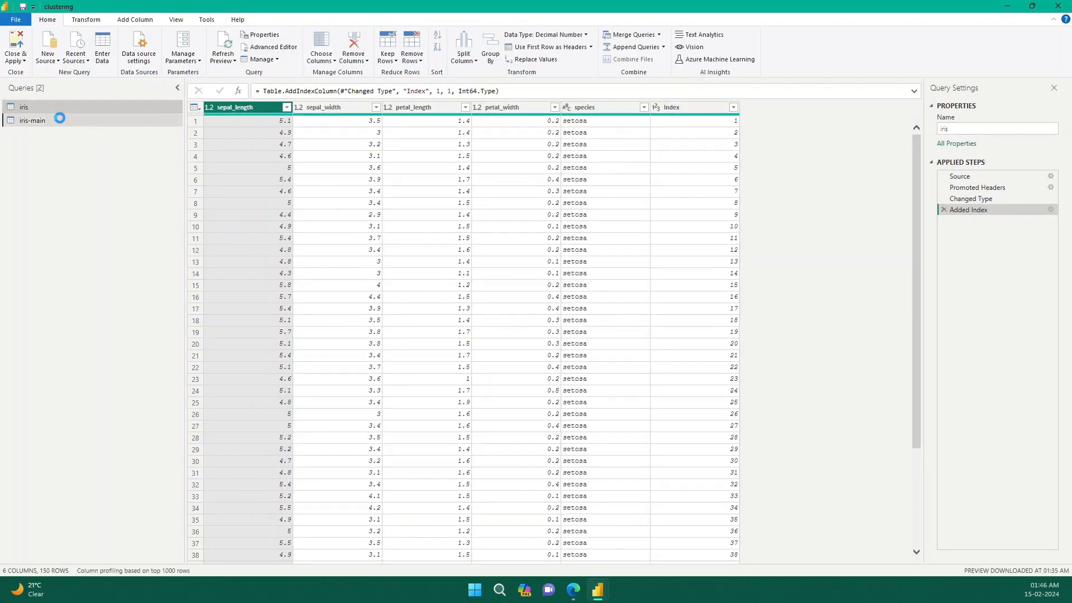
left_click(61, 121)
left_click(601, 108)
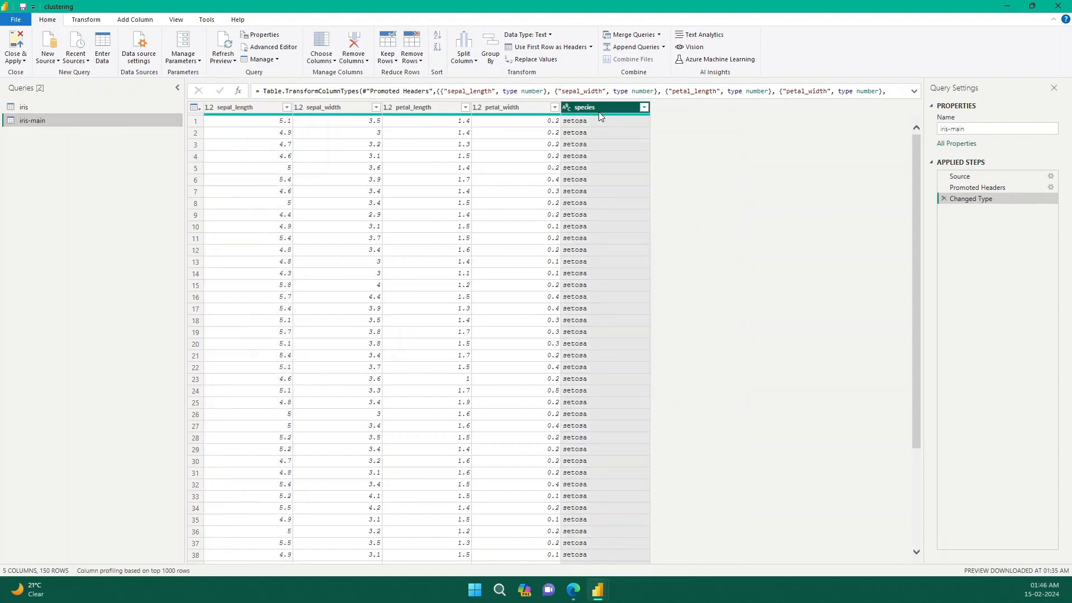
left_click(134, 19)
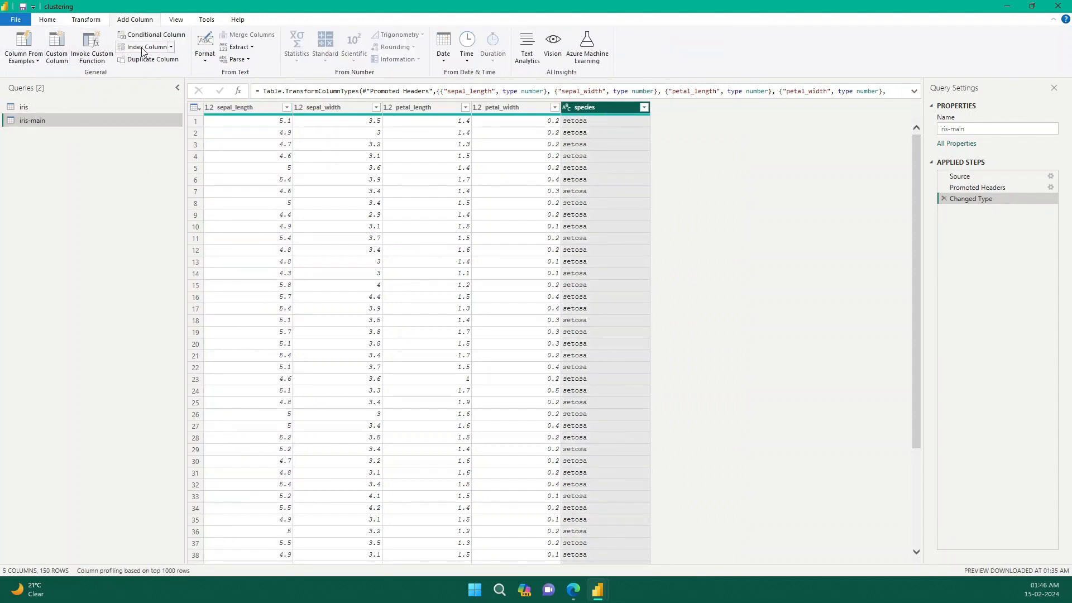
left_click(171, 49)
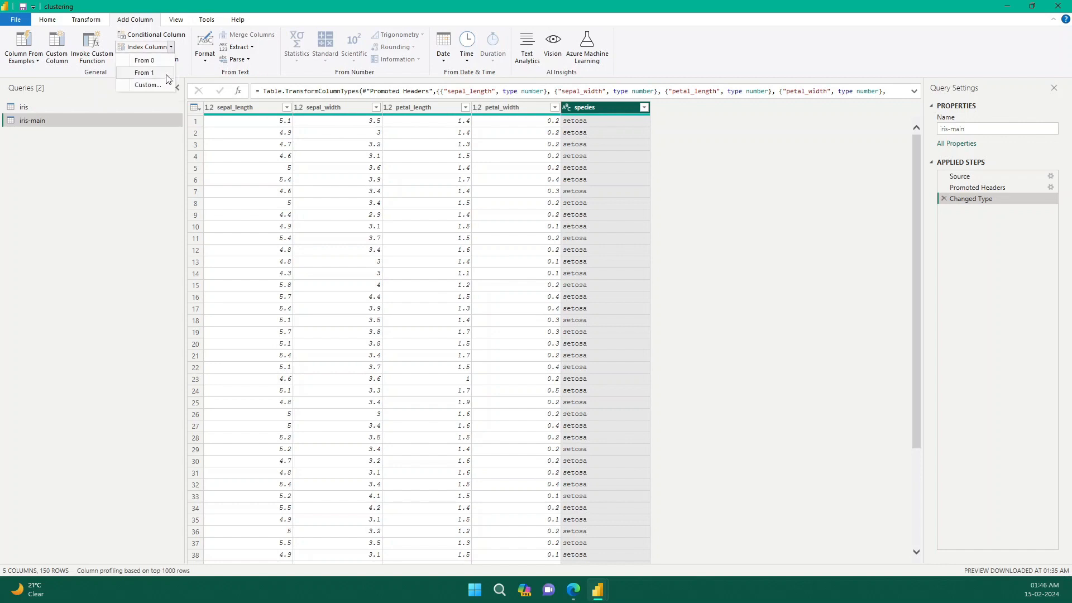
left_click(165, 74)
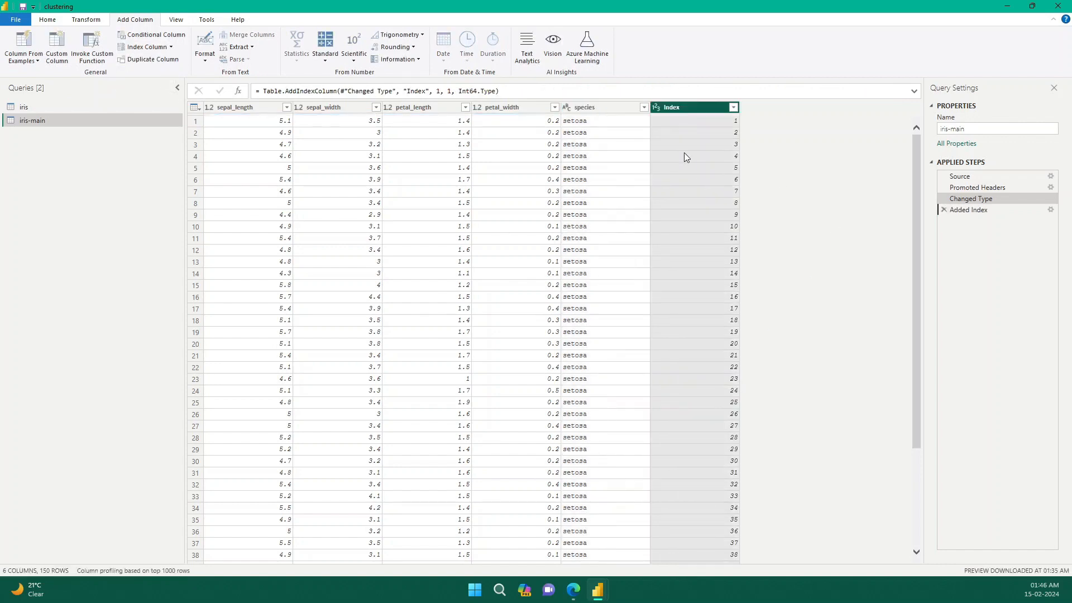
Compare the iris and iris-main queries, and apply the query changes to return to the report
left_click(35, 108)
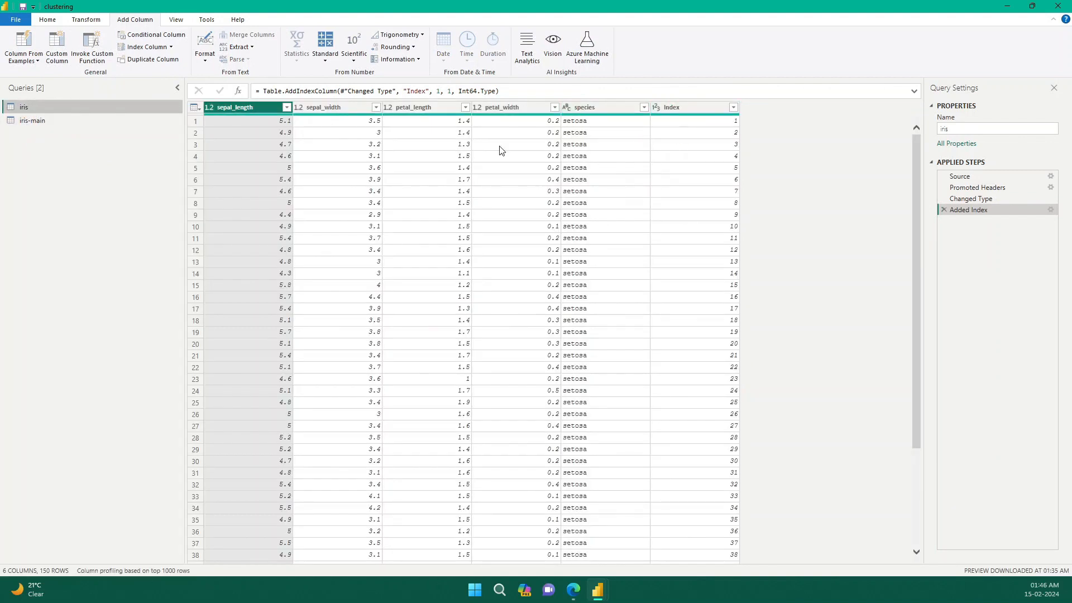
left_click(79, 122)
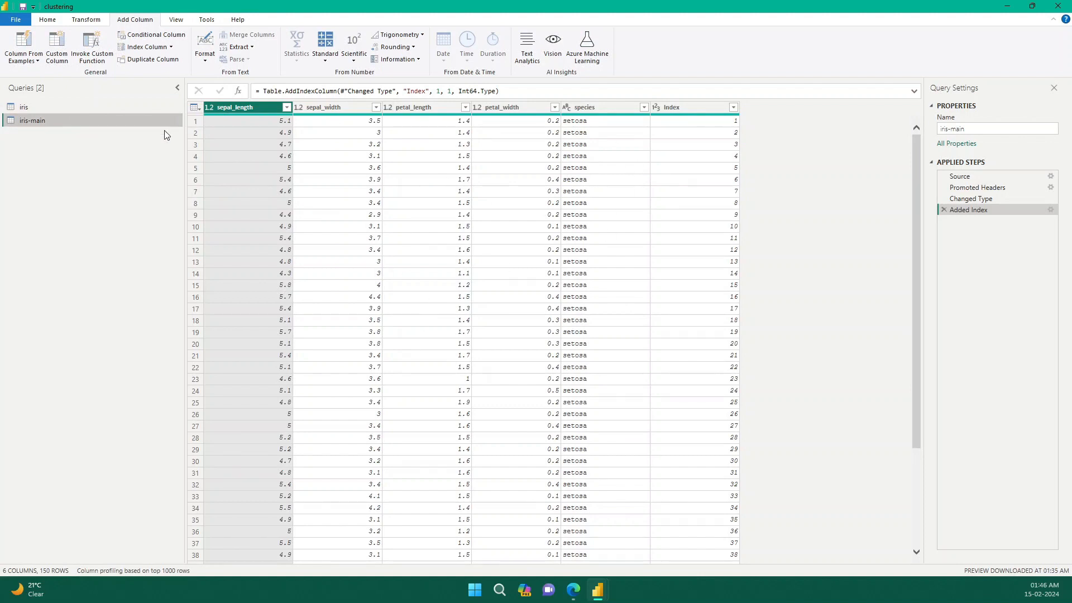
left_click(102, 108)
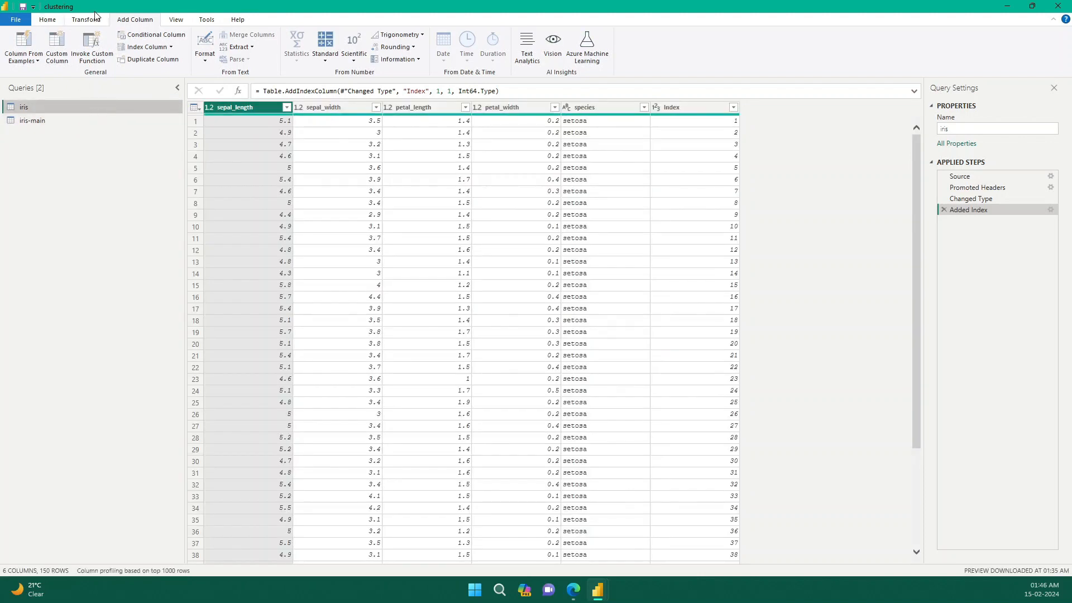
left_click(94, 22)
left_click(47, 20)
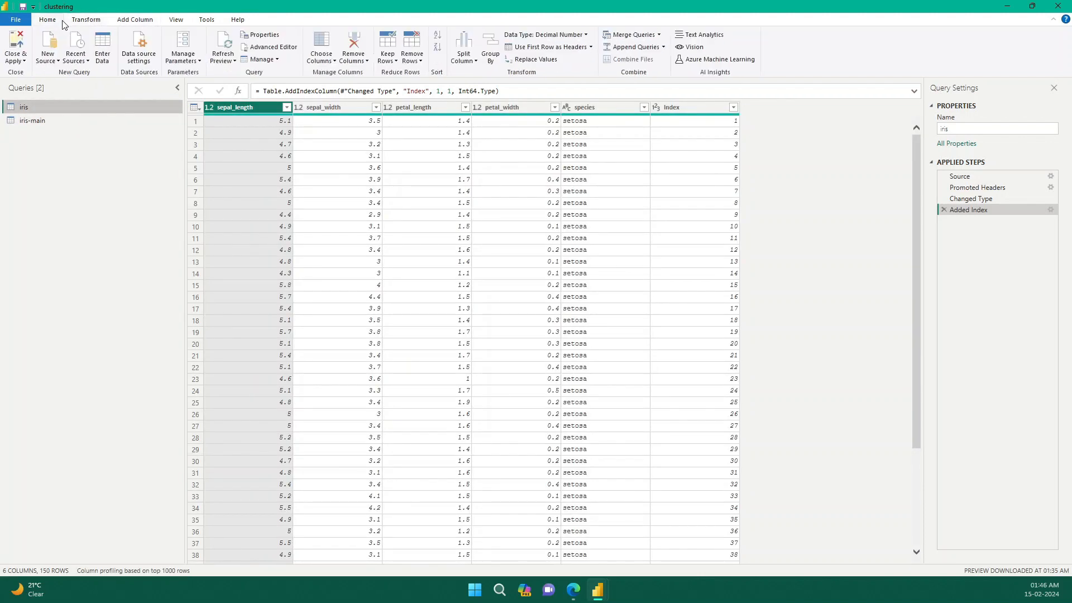
left_click(23, 61)
left_click(43, 73)
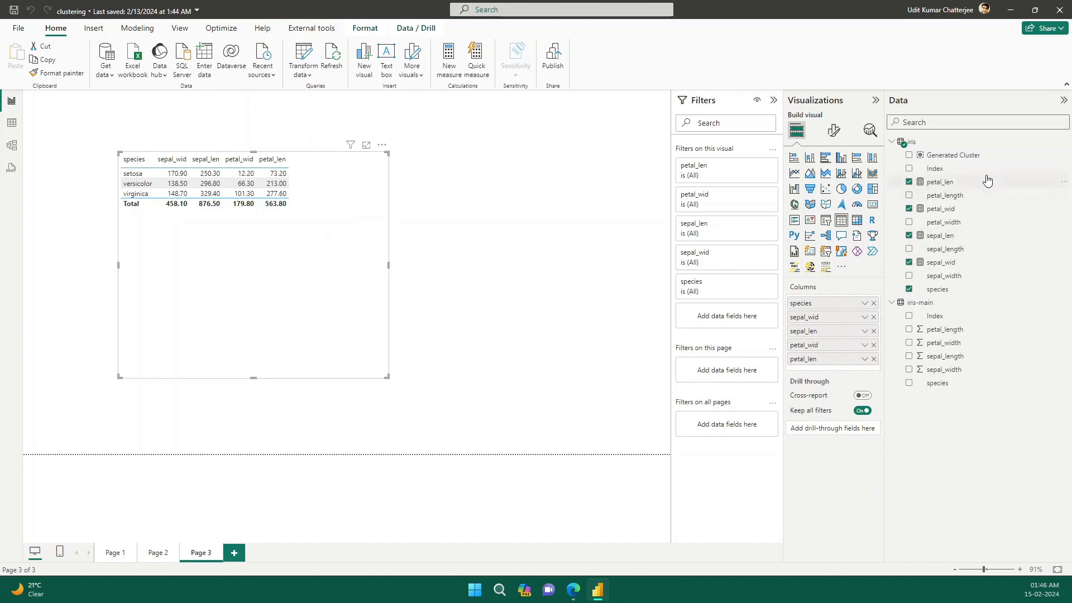
Add the Index field from iris as the first column of the table visual and look through its rows
left_click_drag(950, 173, 849, 299)
scroll(206, 220, "down", 10)
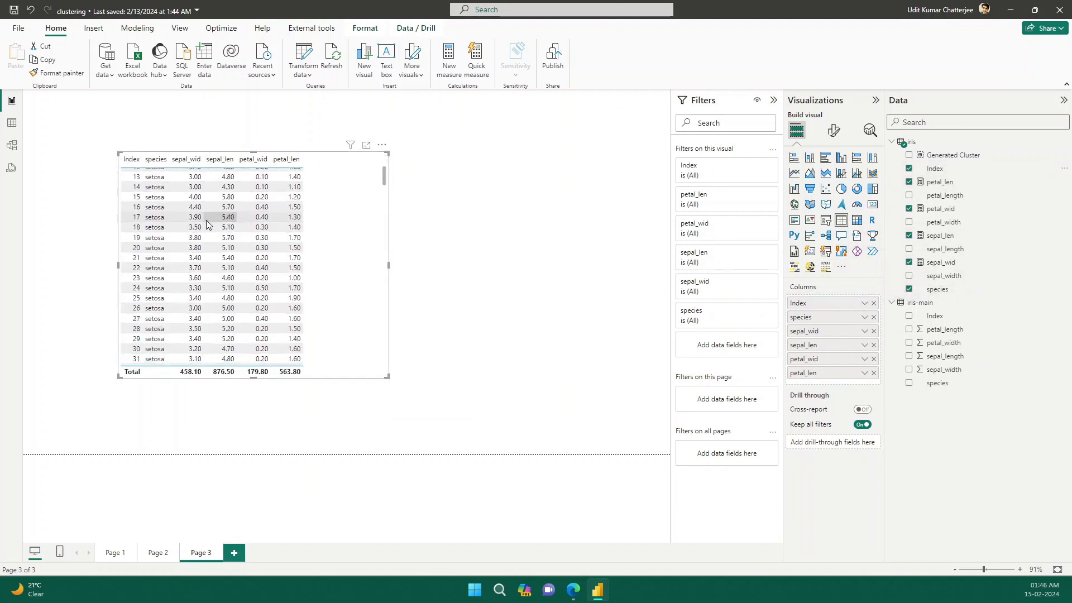
scroll(207, 208, "down", 12)
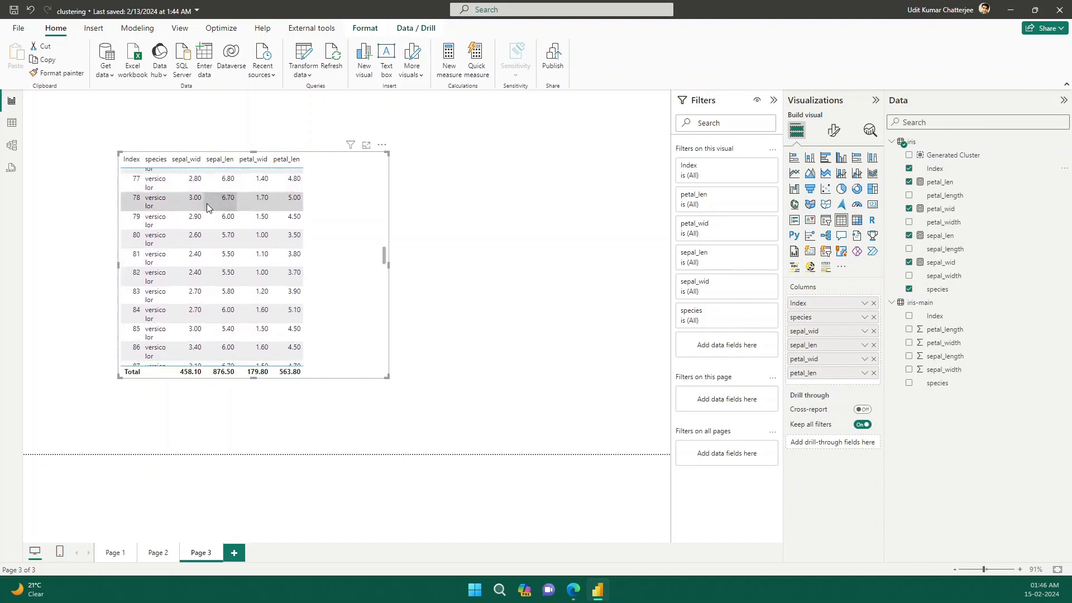
scroll(177, 294, "up", 15)
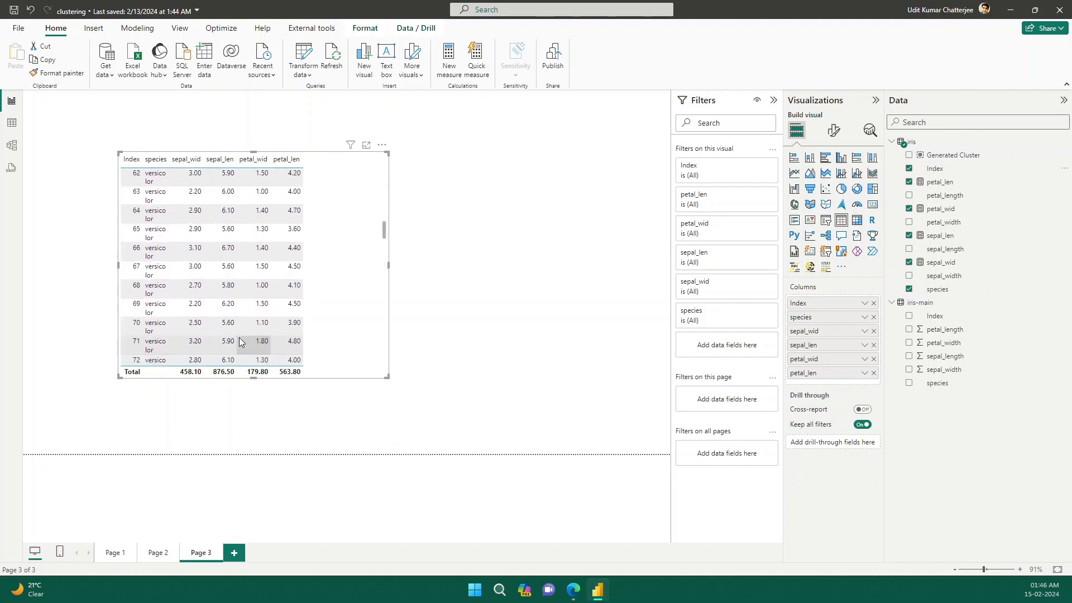
scroll(246, 293, "up", 6)
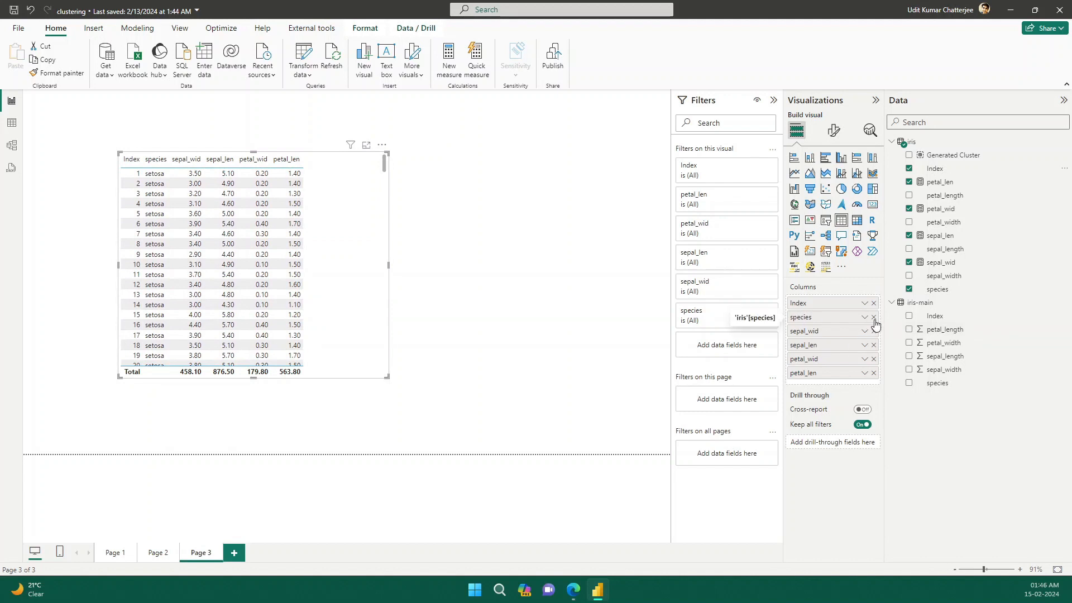
Remove species from the table visual, and move and enlarge the visual toward the page's upper-left area
left_click(874, 317)
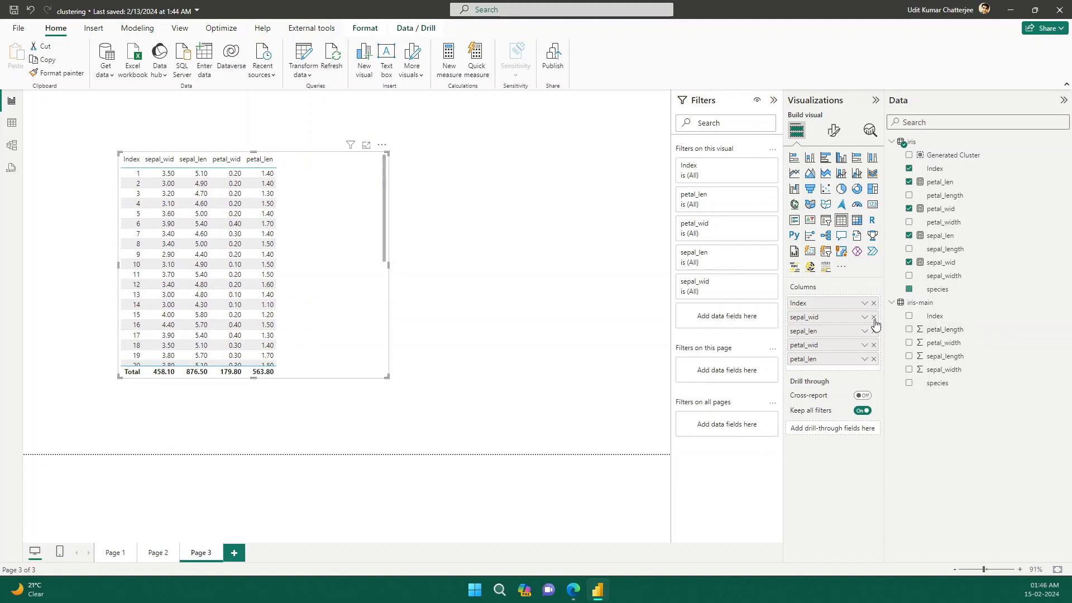
left_click_drag(326, 294, 308, 292)
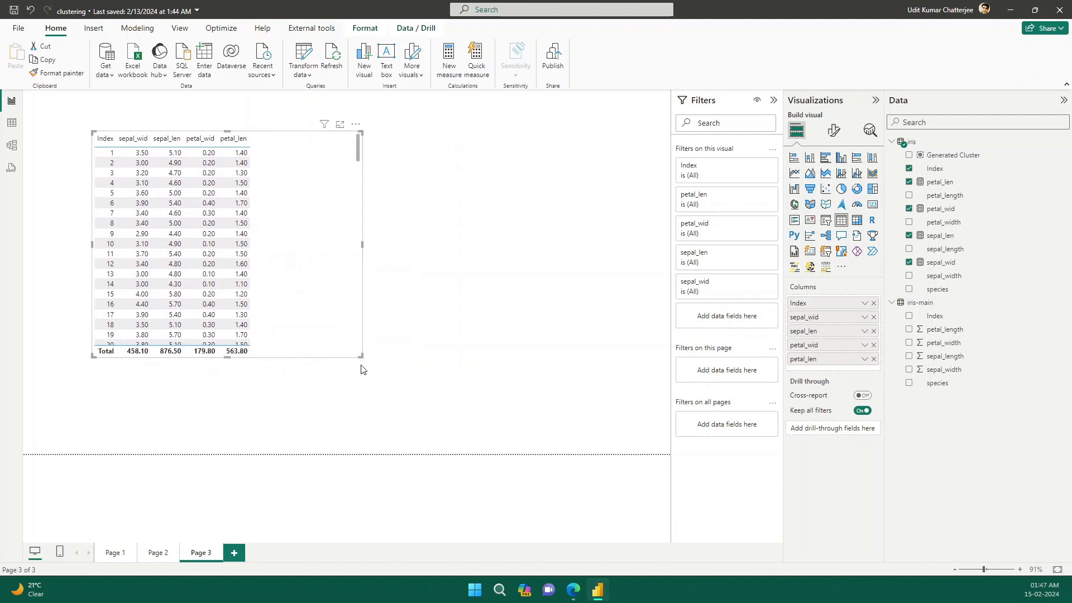
left_click_drag(361, 358, 467, 411)
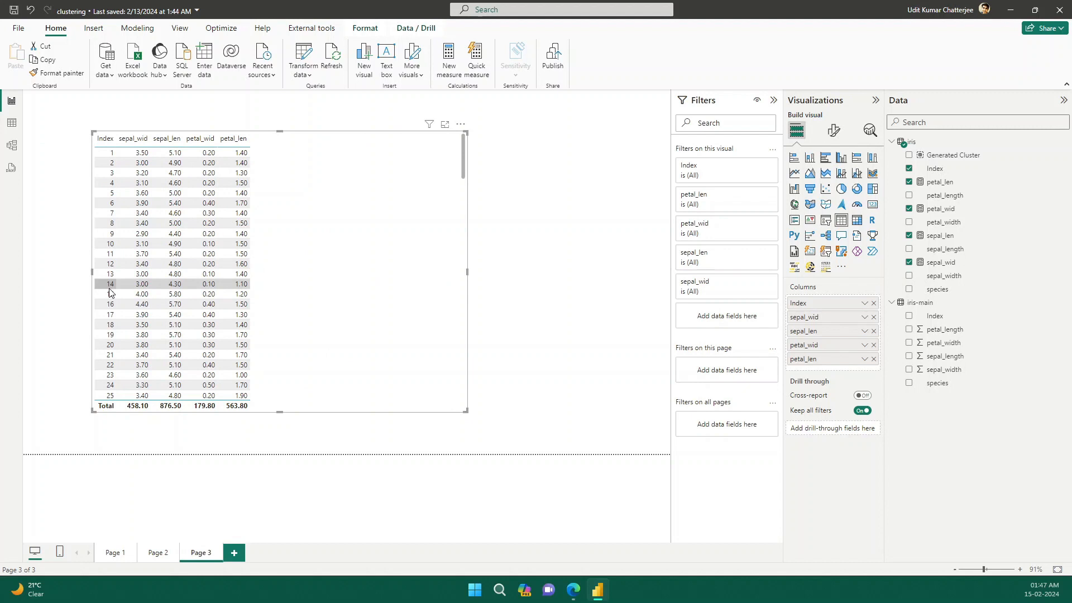
Create 3 automatic clusters for Index under the name Species Cluster and review the cluster assigned to each table row
left_click(460, 124)
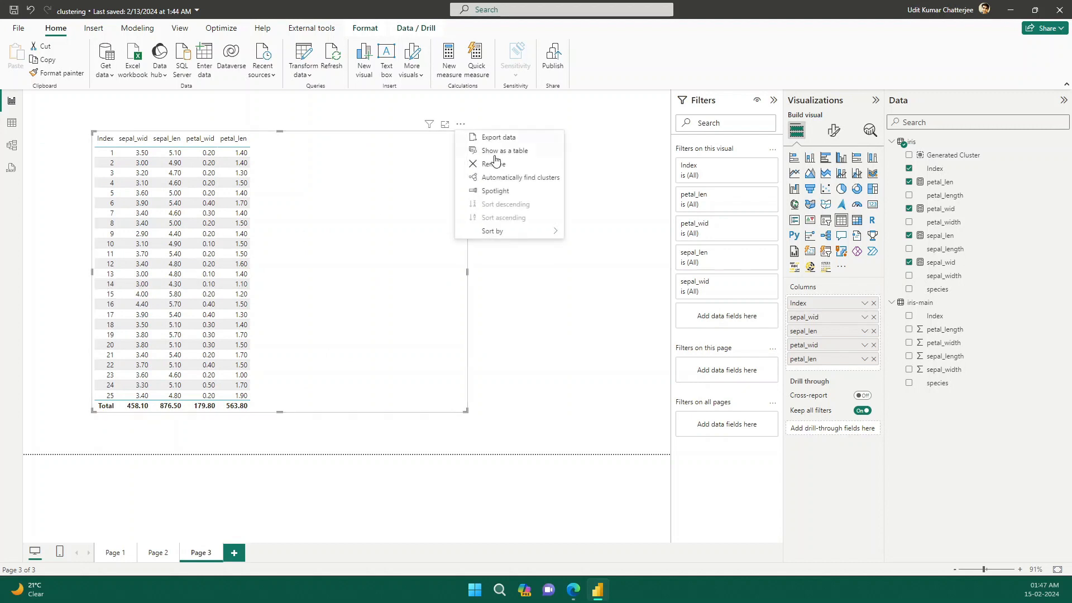
left_click(512, 177)
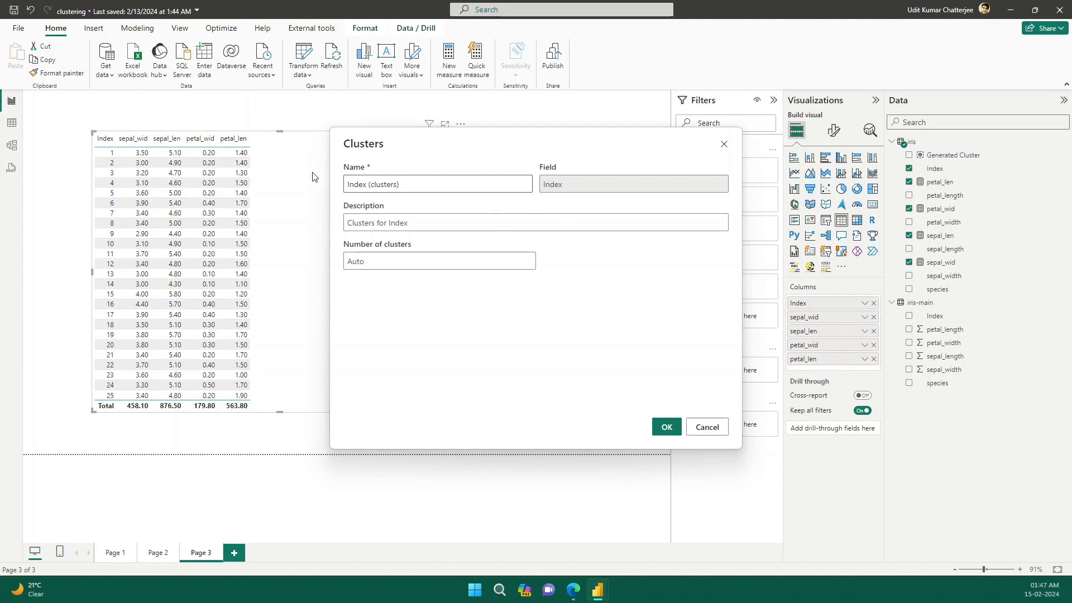
left_click_drag(404, 184, 335, 185)
key("BackSpace")
type("Species")
left_click(430, 223)
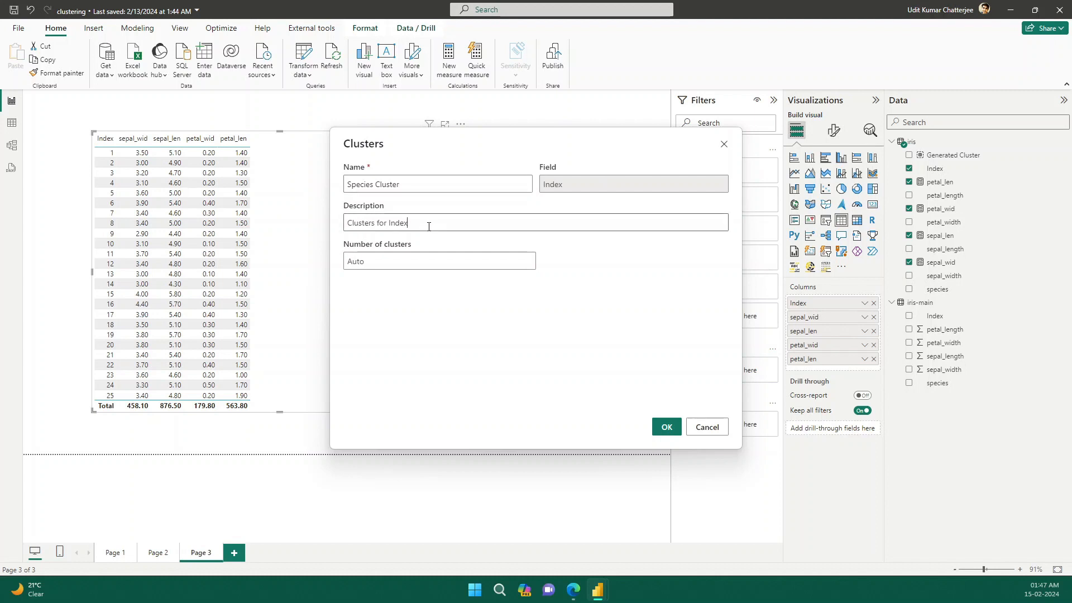
left_click(462, 265)
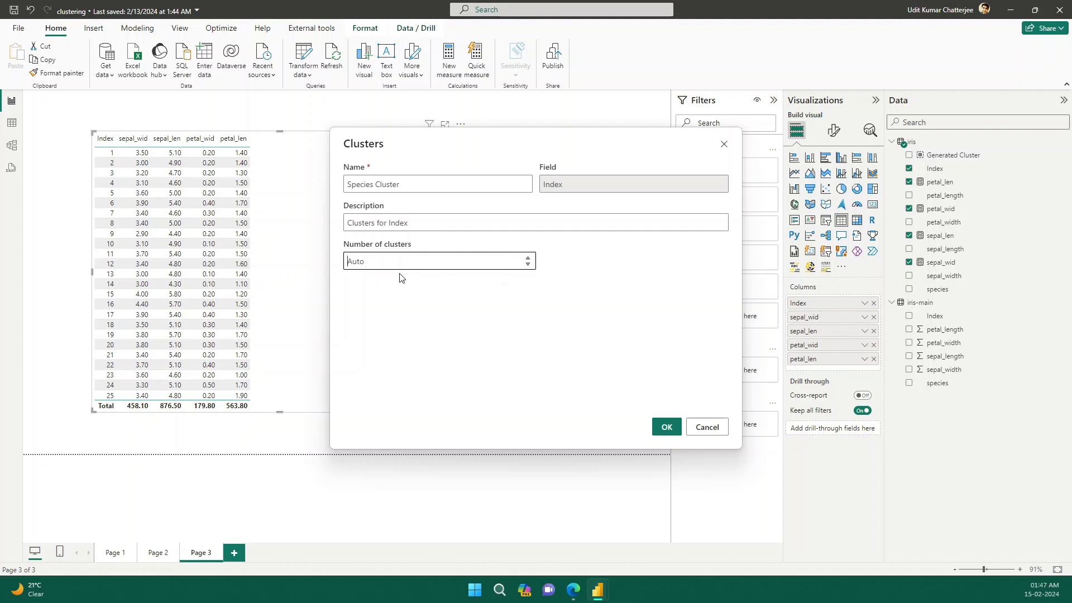
type("3")
left_click(665, 426)
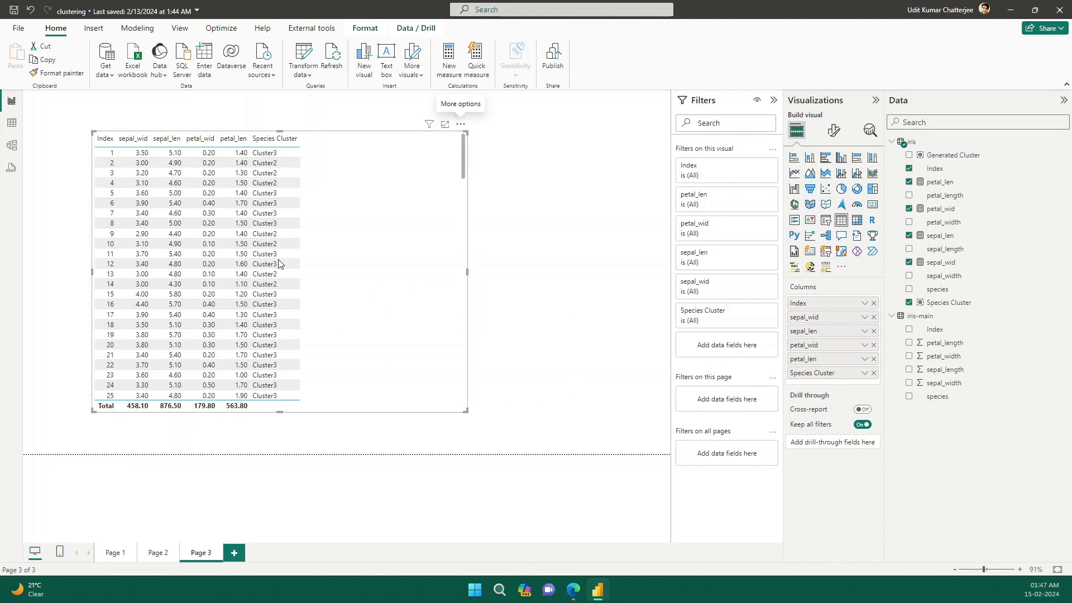
scroll(279, 264, "down", 7)
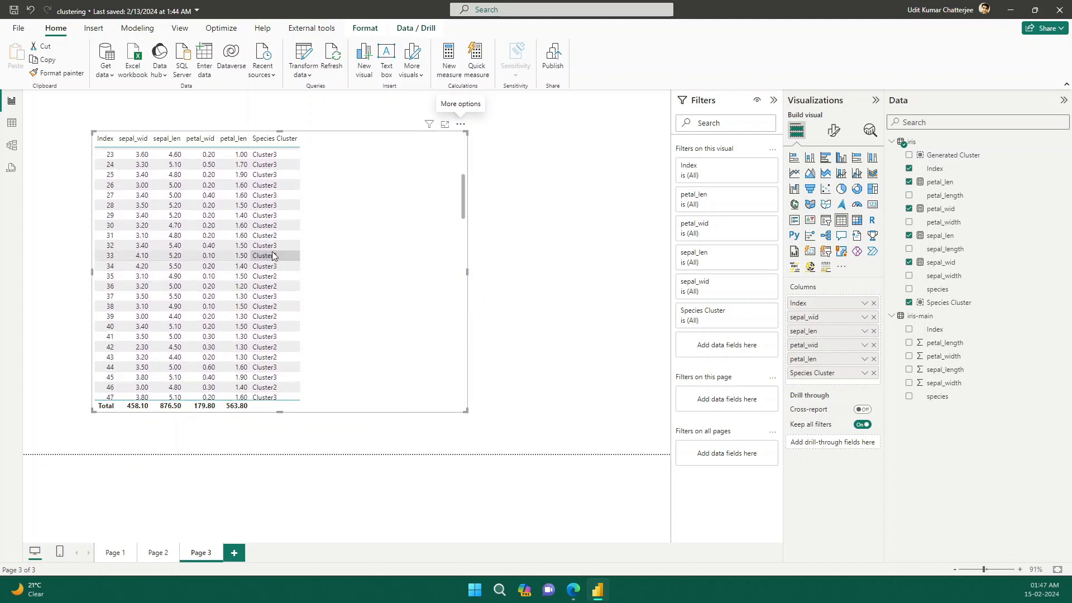
scroll(273, 255, "up", 7)
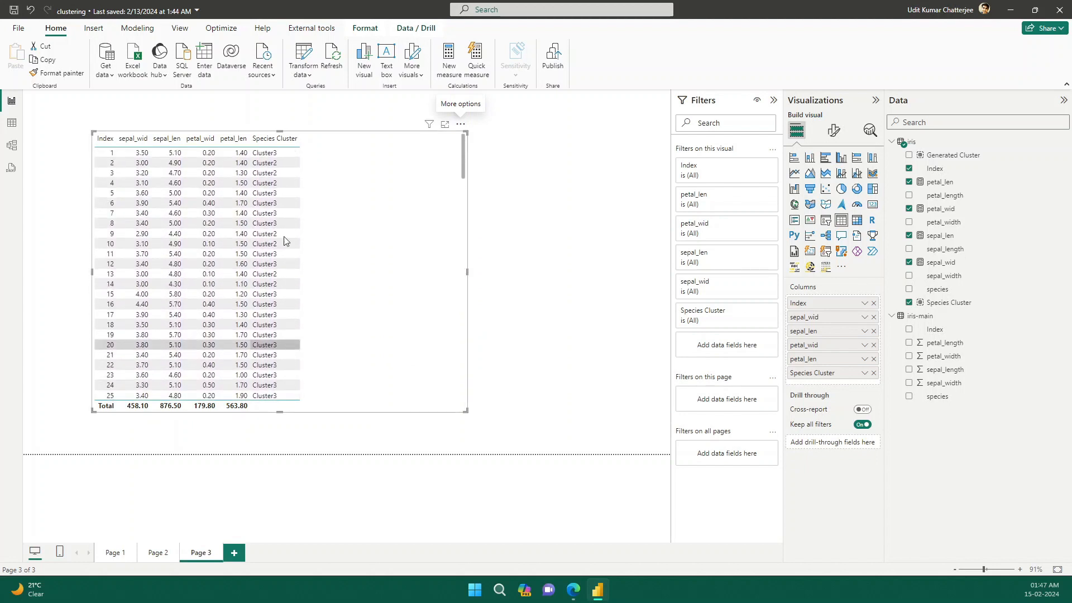
Widen the table visual on Page 2 that lists Generated Cluster alongside species
left_click(156, 558)
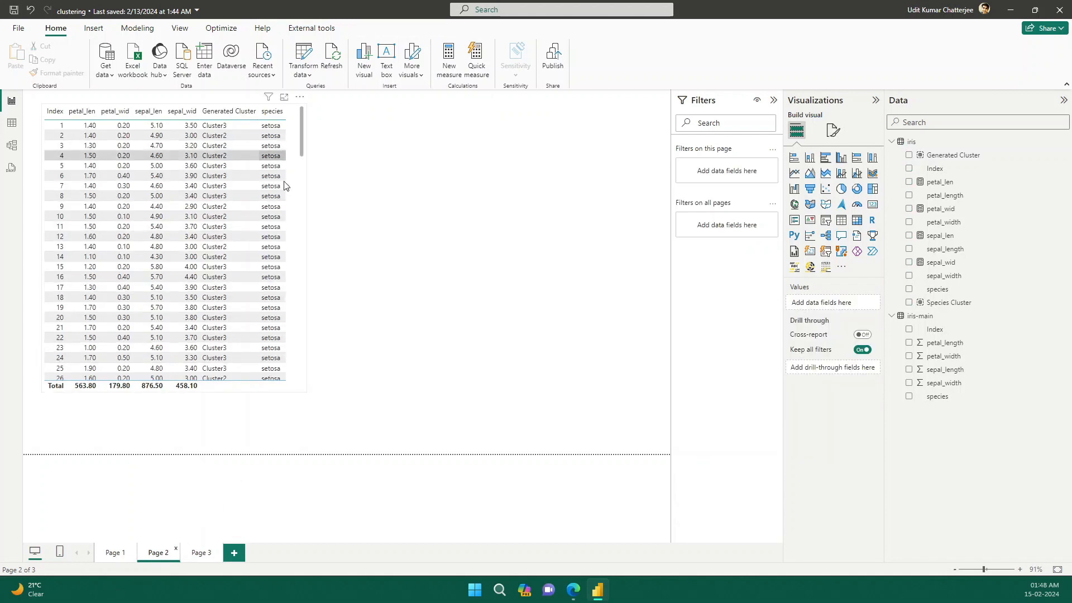
left_click(308, 242)
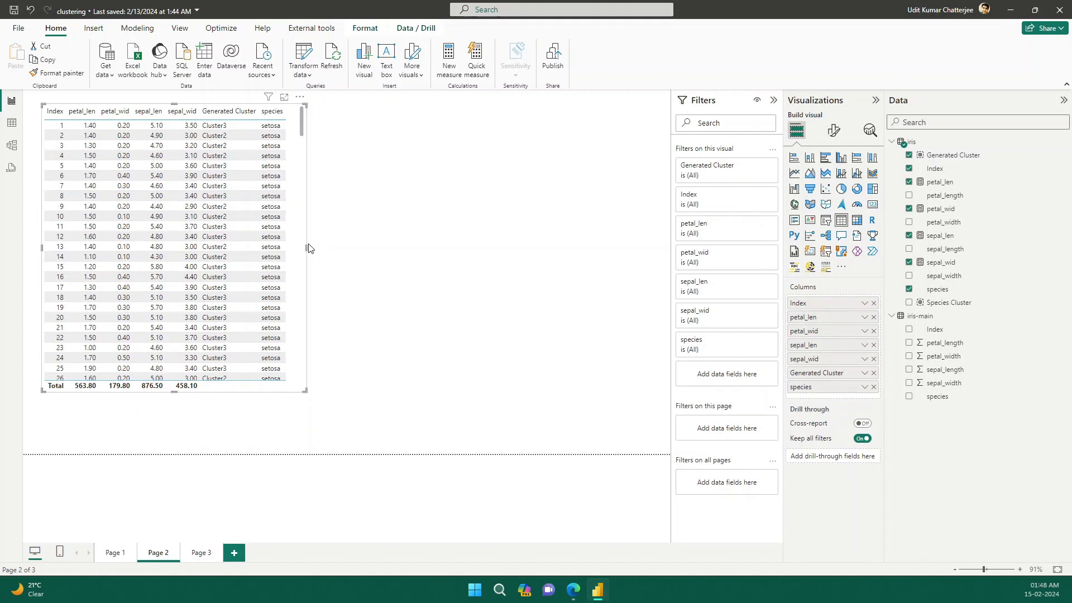
left_click_drag(309, 250, 390, 257)
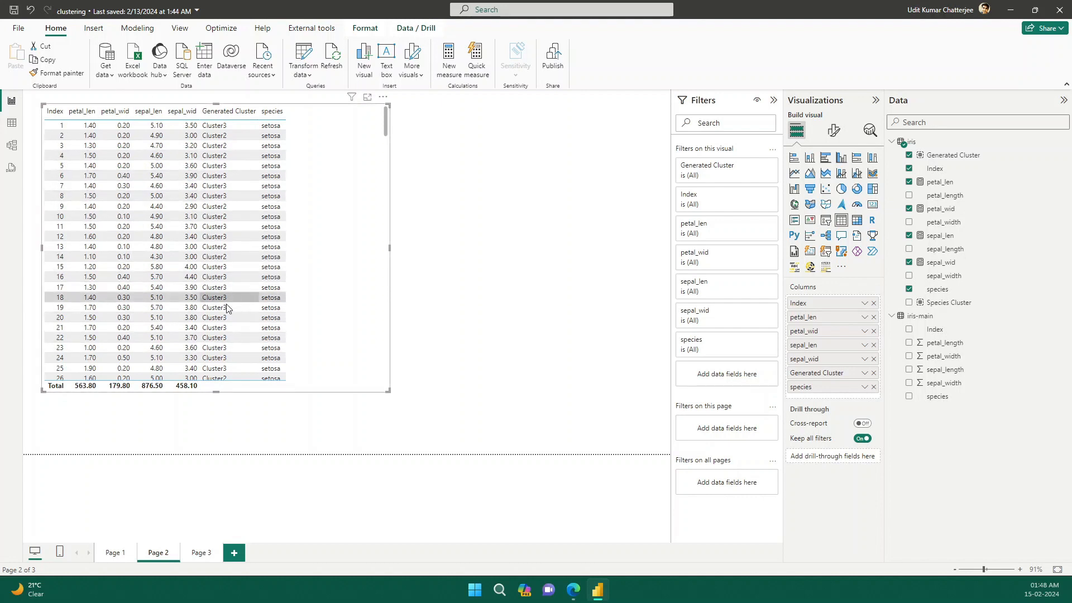
Compare the species and Generated Cluster scatter charts on Page 1, and check the cluster columns in the iris table data
left_click(115, 553)
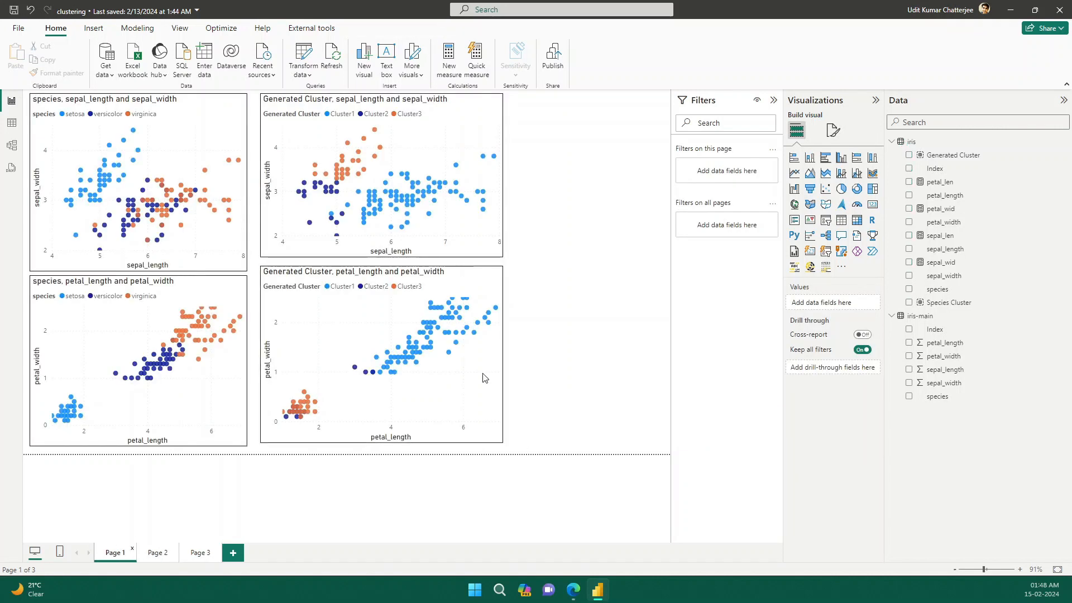
left_click(55, 267)
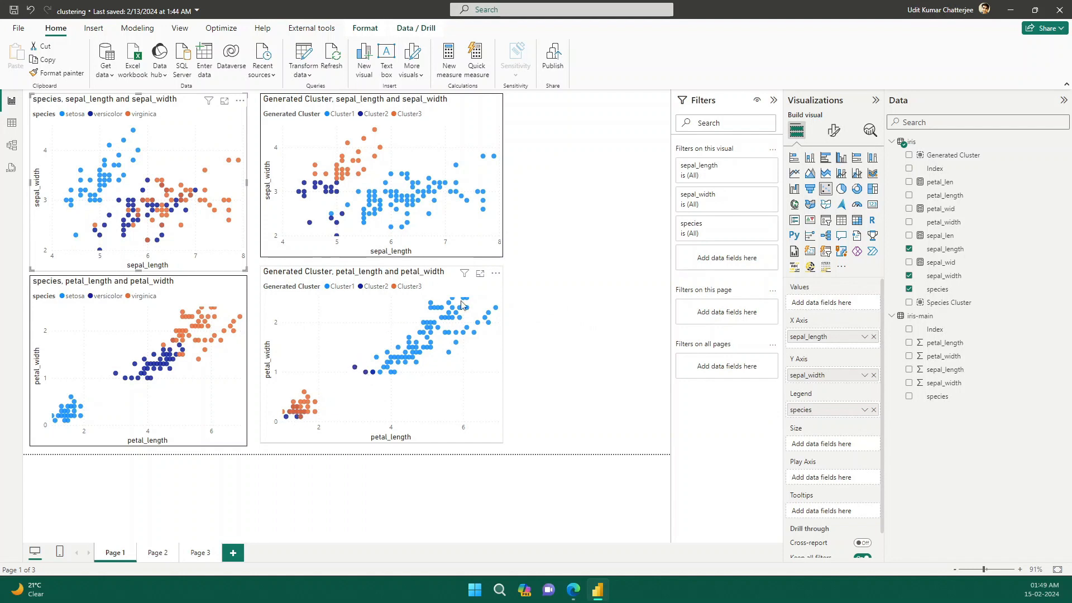
mouse_move(458, 315)
left_click(427, 232)
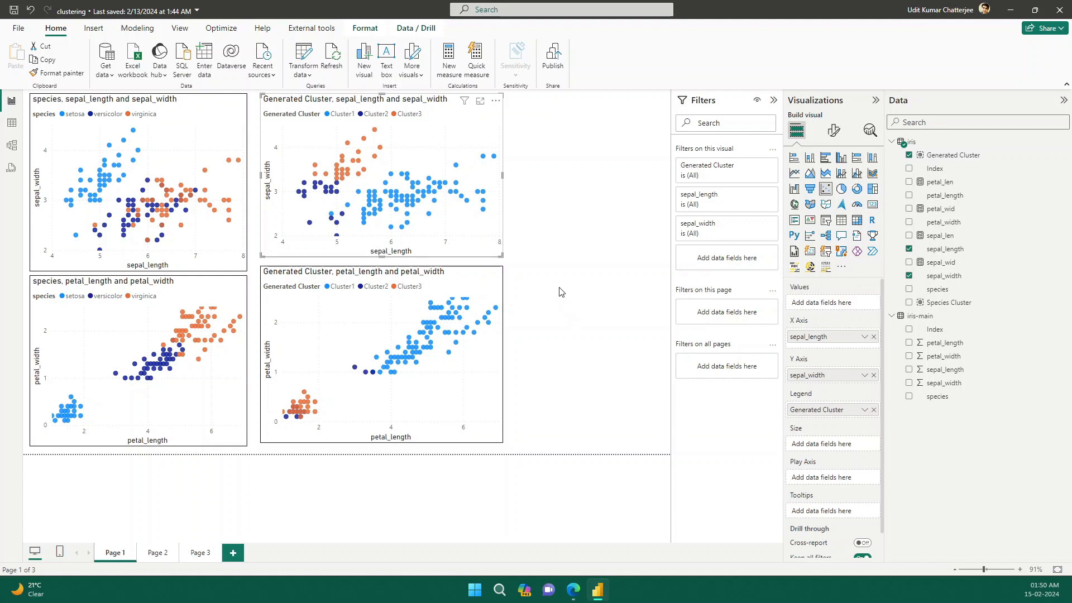
left_click(12, 122)
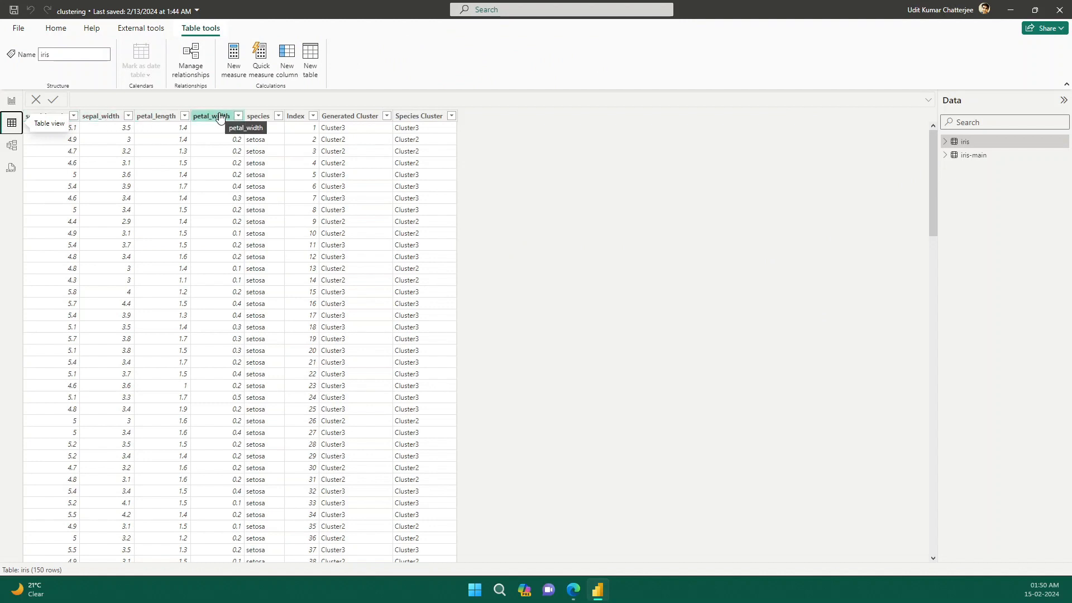
left_click(12, 106)
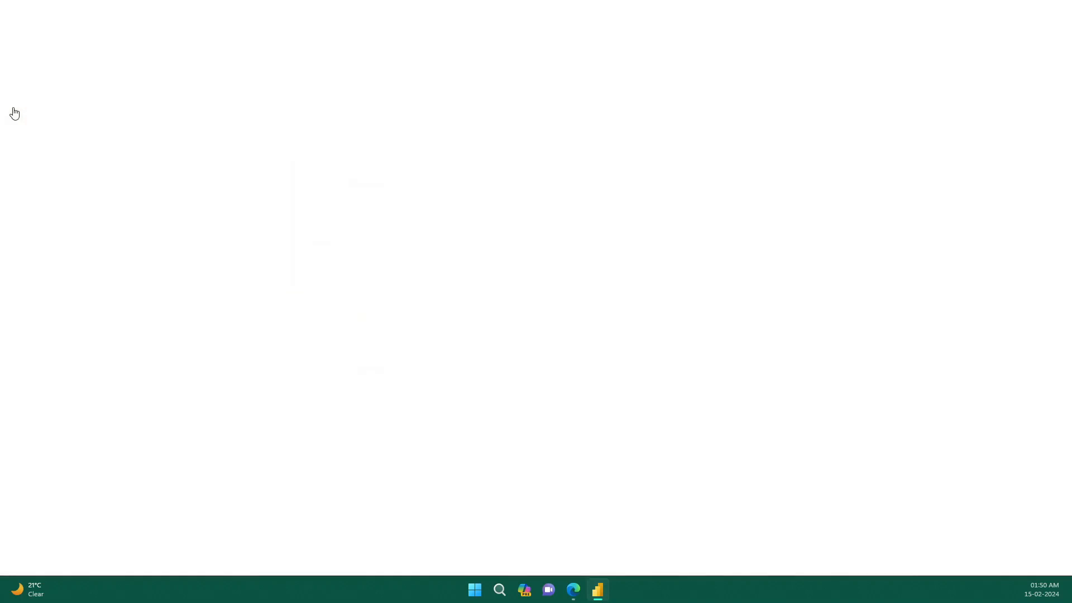